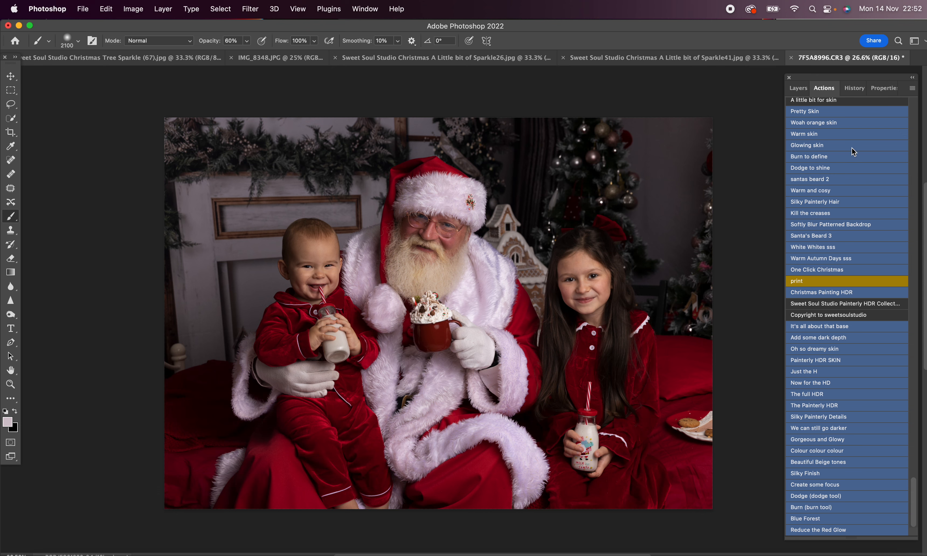
# Step: Run the Brighten Skin action and paint its mask over the faces in white, reducing the brush to 1600 px and 10% opacity
pyautogui.scroll(10, 852, 169)
pyautogui.scroll(10, 853, 171)
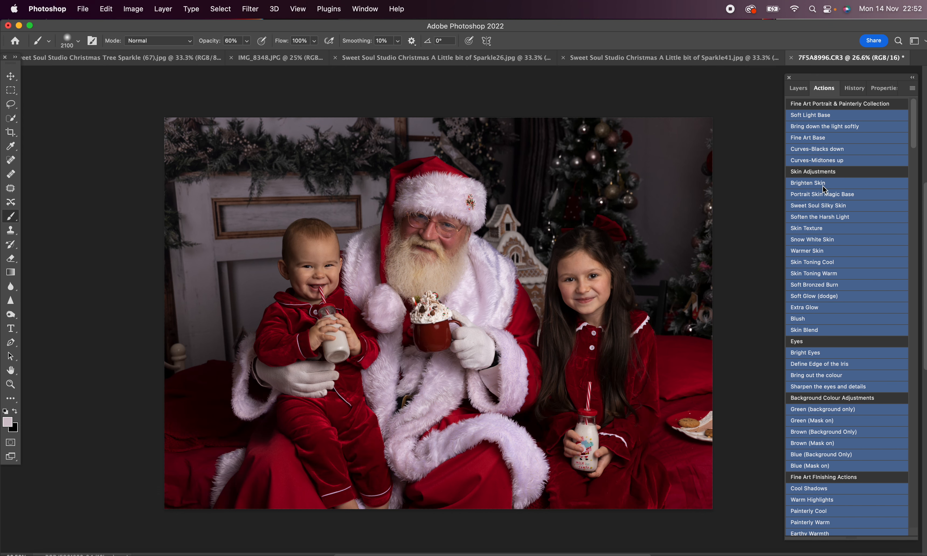
pyautogui.click(823, 186)
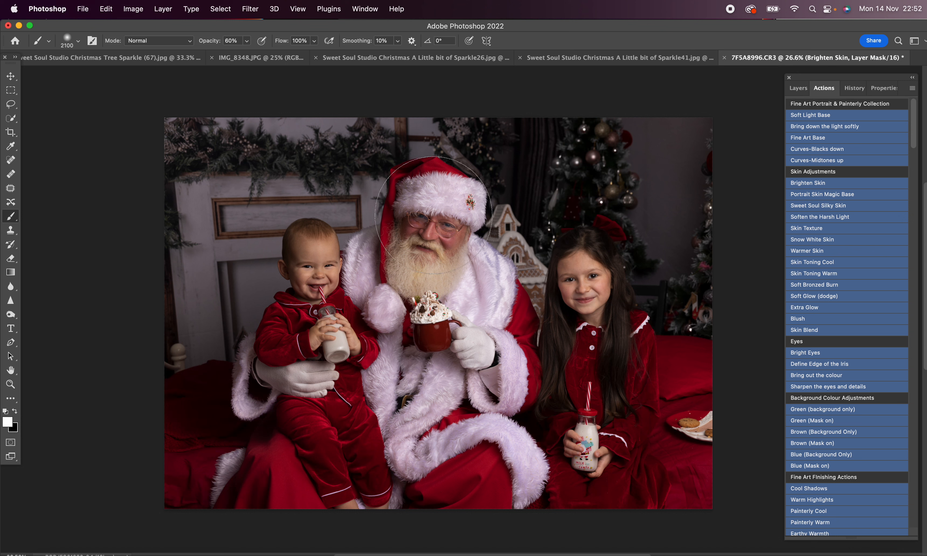
pyautogui.click(434, 215)
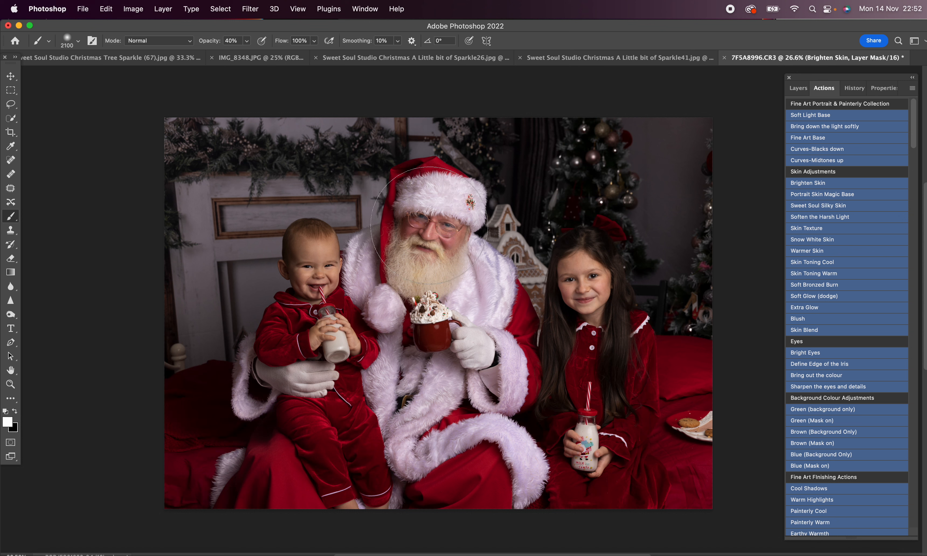
pyautogui.click(586, 288)
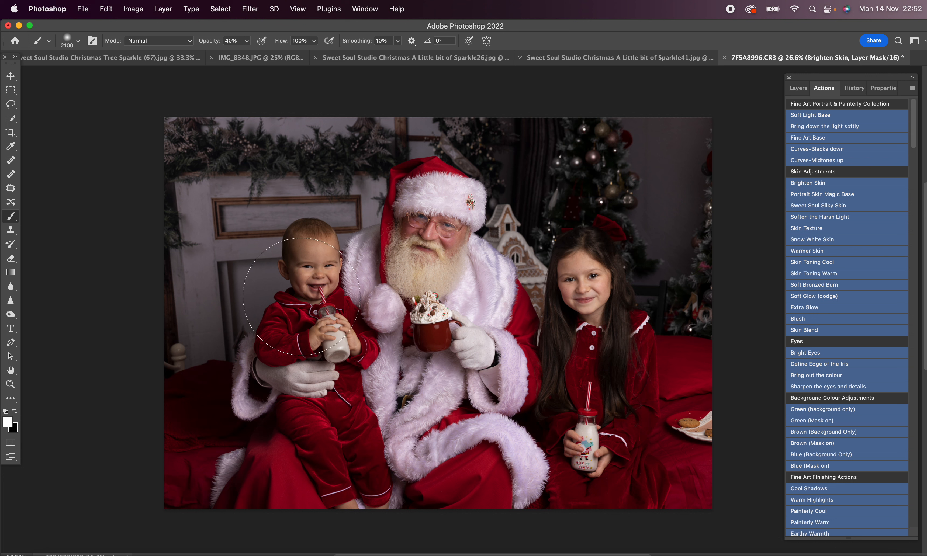
pyautogui.press('super+z')
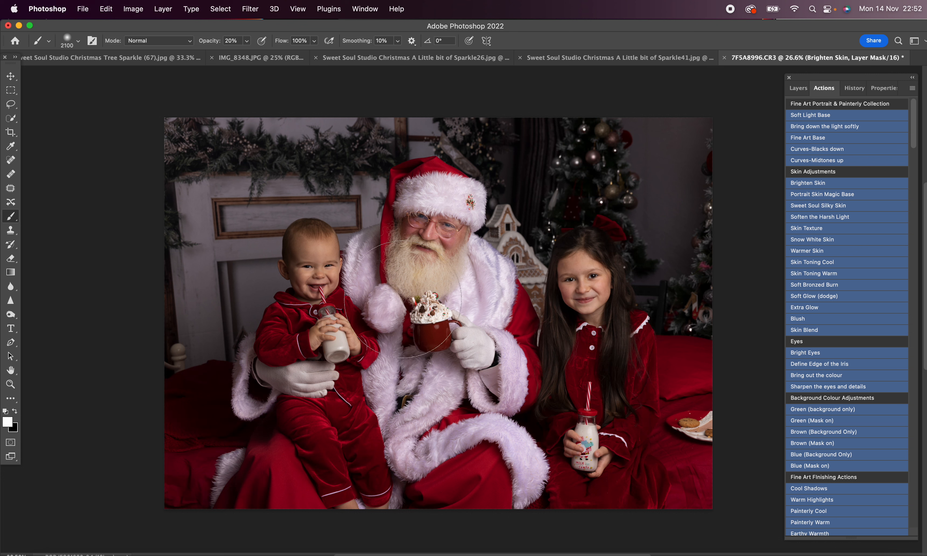
pyautogui.press('[')
pyautogui.press('[')
pyautogui.press('[')
pyautogui.press('[')
pyautogui.press('[')
# Step: Run the It's all about that base action on the photo and continue past its message
pyautogui.scroll(-15, 890, 350)
pyautogui.click(858, 330)
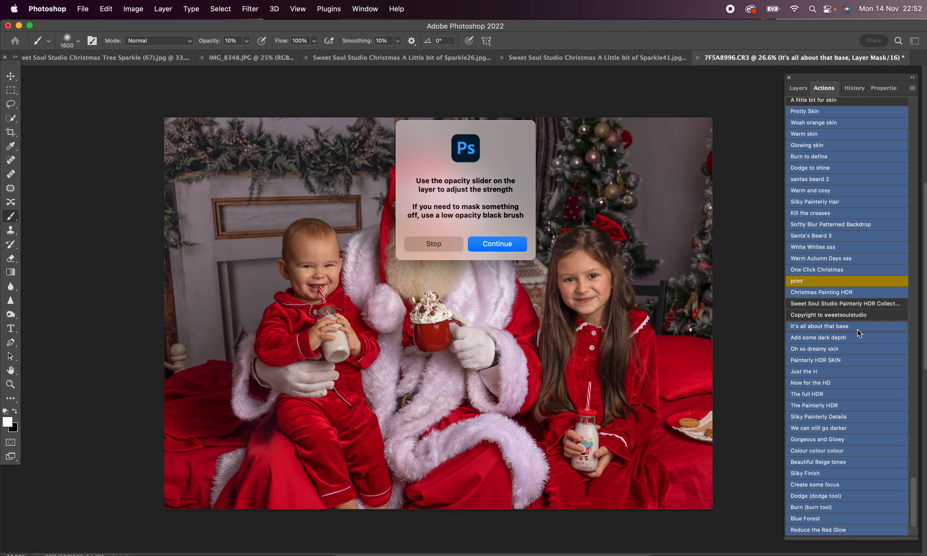
pyautogui.press('Return')
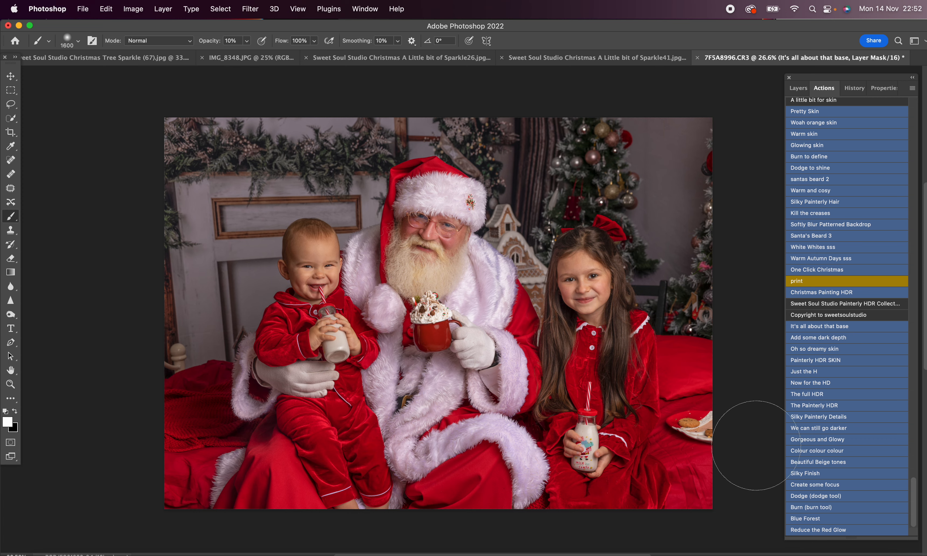
# Step: Run the Santa's Beard 3 action, paint it over Santa's beard in white, and switch to a 400 px black brush at 30% opacity
pyautogui.click(842, 237)
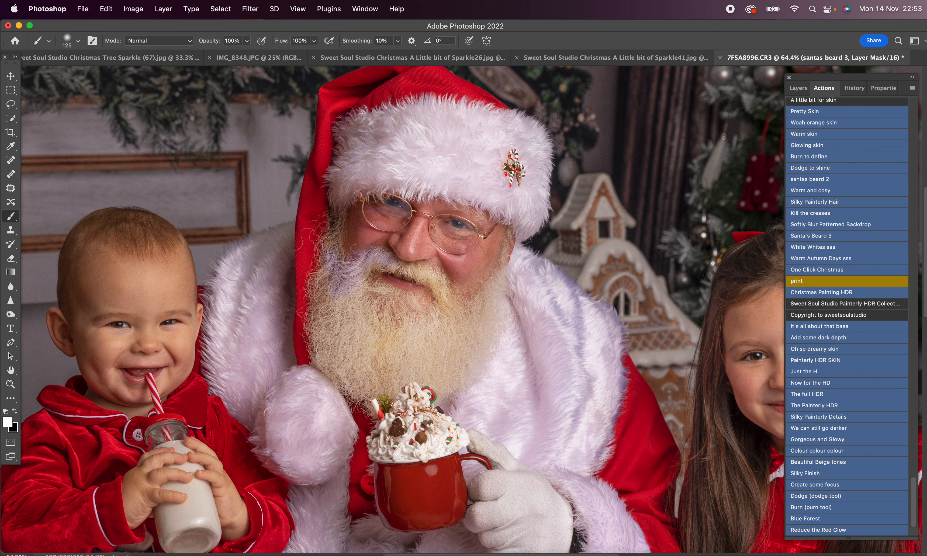
pyautogui.moveTo(328, 357)
pyautogui.mouseDown()
pyautogui.moveTo(342, 295)
pyautogui.moveTo(374, 312)
pyautogui.moveTo(397, 303)
pyautogui.moveTo(377, 294)
pyautogui.moveTo(421, 310)
pyautogui.moveTo(368, 290)
pyautogui.moveTo(383, 263)
pyautogui.moveTo(435, 279)
pyautogui.moveTo(447, 311)
pyautogui.moveTo(488, 287)
pyautogui.moveTo(508, 243)
pyautogui.moveTo(495, 316)
pyautogui.moveTo(448, 386)
pyautogui.moveTo(487, 316)
pyautogui.moveTo(440, 332)
pyautogui.moveTo(452, 359)
pyautogui.moveTo(420, 330)
pyautogui.moveTo(357, 333)
pyautogui.moveTo(368, 366)
pyautogui.moveTo(441, 364)
pyautogui.moveTo(343, 357)
pyautogui.moveTo(368, 346)
pyautogui.moveTo(337, 311)
pyautogui.moveTo(429, 346)
pyautogui.mouseUp()
pyautogui.press(']')
pyautogui.press(']')
pyautogui.press(']')
pyautogui.press(']')
pyautogui.press(']')
pyautogui.press(']')
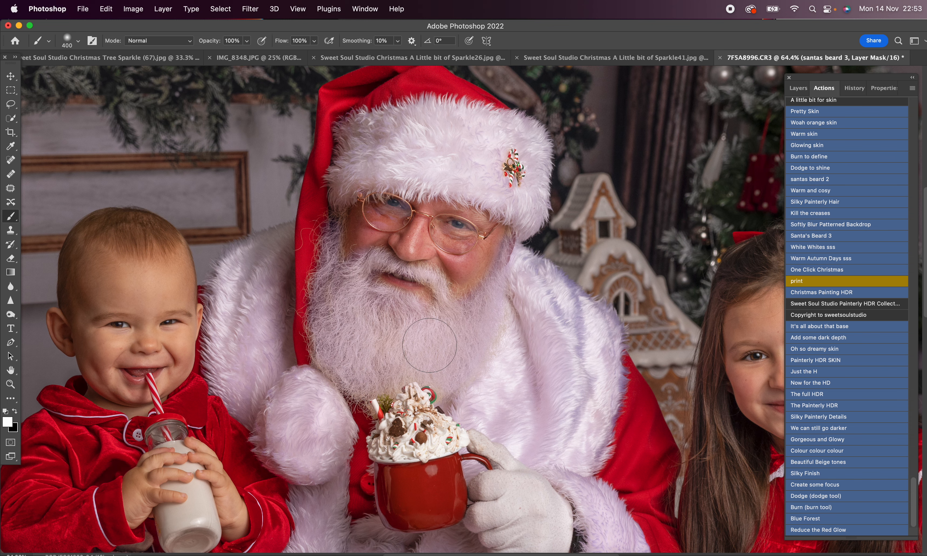
pyautogui.scroll(-5, 430, 346)
pyautogui.press('x')
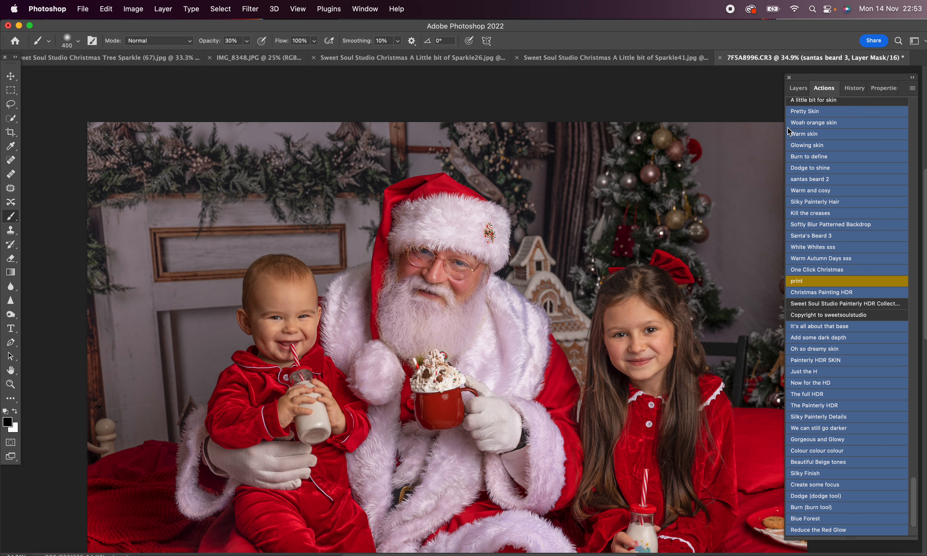
# Step: Adjust the opacity of the santas beard 3 layer group to soften the whitening
pyautogui.click(798, 88)
pyautogui.click(906, 121)
pyautogui.moveTo(892, 137); pyautogui.dragTo(890, 137)
# Step: Apply the santas beard 2 action and paint it over Santa's beard and moustache with a white brush at 40% opacity, reduced to 125 px
pyautogui.click(824, 88)
pyautogui.press('x')
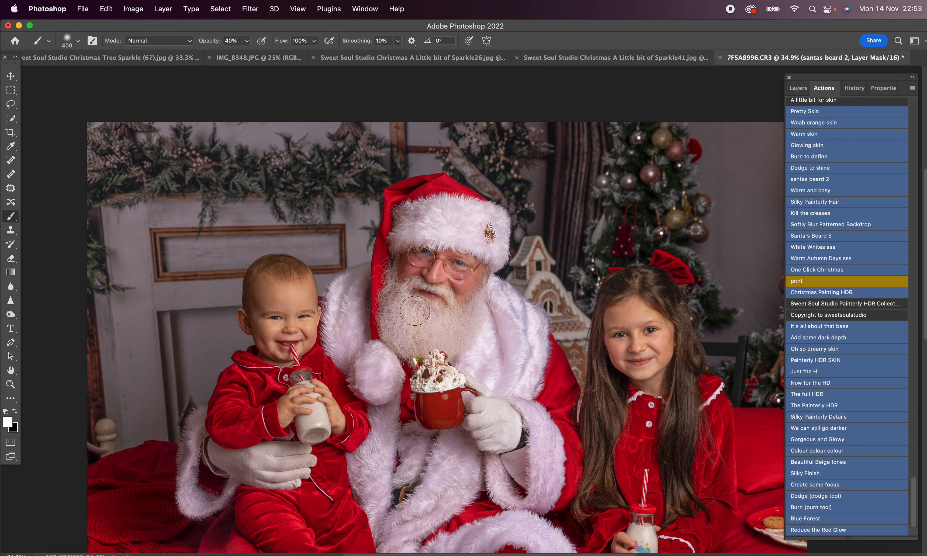
pyautogui.moveTo(389, 285)
pyautogui.mouseDown()
pyautogui.moveTo(409, 348)
pyautogui.moveTo(436, 323)
pyautogui.moveTo(432, 347)
pyautogui.moveTo(483, 311)
pyautogui.moveTo(444, 339)
pyautogui.moveTo(427, 317)
pyautogui.moveTo(443, 348)
pyautogui.moveTo(429, 316)
pyautogui.moveTo(397, 296)
pyautogui.mouseUp()
pyautogui.press('[')
pyautogui.press('[')
pyautogui.press('[')
pyautogui.press('[')
pyautogui.press('[')
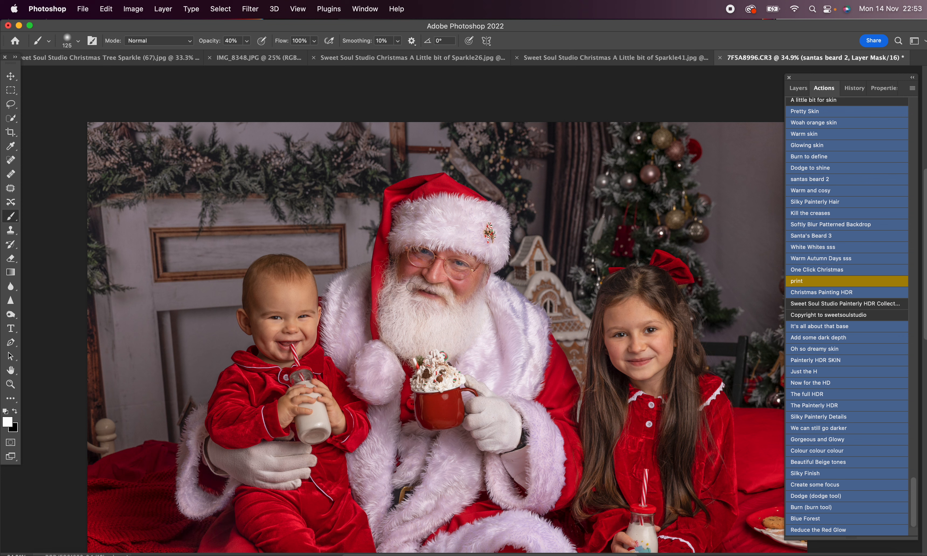
pyautogui.moveTo(419, 287)
pyautogui.mouseDown()
pyautogui.moveTo(455, 300)
pyautogui.moveTo(415, 282)
pyautogui.mouseUp()
# Step: Whiten the upper fur of Santa's coat on the santas beard 2 mask with a 500 px brush at 40% opacity
pyautogui.press(']')
pyautogui.press(']')
pyautogui.press(']')
pyautogui.press(']')
pyautogui.press(']')
pyautogui.press(']')
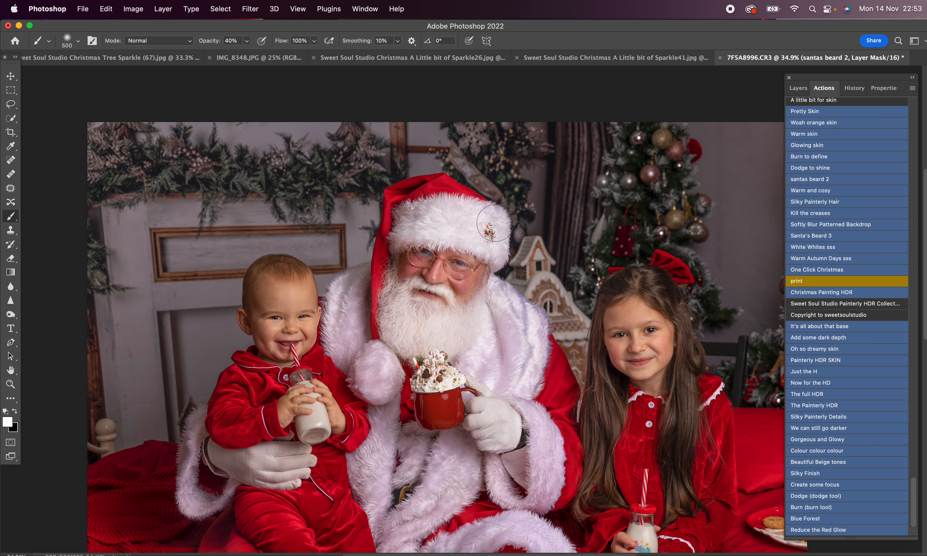
pyautogui.scroll(-3, 490, 243)
pyautogui.moveTo(489, 306)
pyautogui.mouseDown()
pyautogui.moveTo(471, 350)
pyautogui.moveTo(509, 361)
pyautogui.moveTo(499, 313)
pyautogui.moveTo(493, 365)
pyautogui.moveTo(480, 340)
pyautogui.mouseUp()
pyautogui.moveTo(419, 327)
pyautogui.mouseDown()
pyautogui.moveTo(390, 326)
pyautogui.moveTo(407, 356)
pyautogui.moveTo(398, 437)
pyautogui.moveTo(397, 418)
pyautogui.moveTo(418, 445)
pyautogui.moveTo(446, 433)
pyautogui.moveTo(429, 409)
pyautogui.moveTo(446, 449)
pyautogui.moveTo(479, 428)
pyautogui.moveTo(491, 436)
pyautogui.moveTo(526, 422)
pyautogui.moveTo(508, 429)
pyautogui.moveTo(519, 404)
pyautogui.moveTo(512, 387)
pyautogui.moveTo(518, 404)
pyautogui.moveTo(508, 442)
pyautogui.moveTo(515, 405)
pyautogui.mouseUp()
# Step: Paint the santas beard 2 mask over the coat's lower fur trim, cuffs and collar to remove the purple tint
pyautogui.scroll(-1, 514, 405)
pyautogui.scroll(-3, 514, 405)
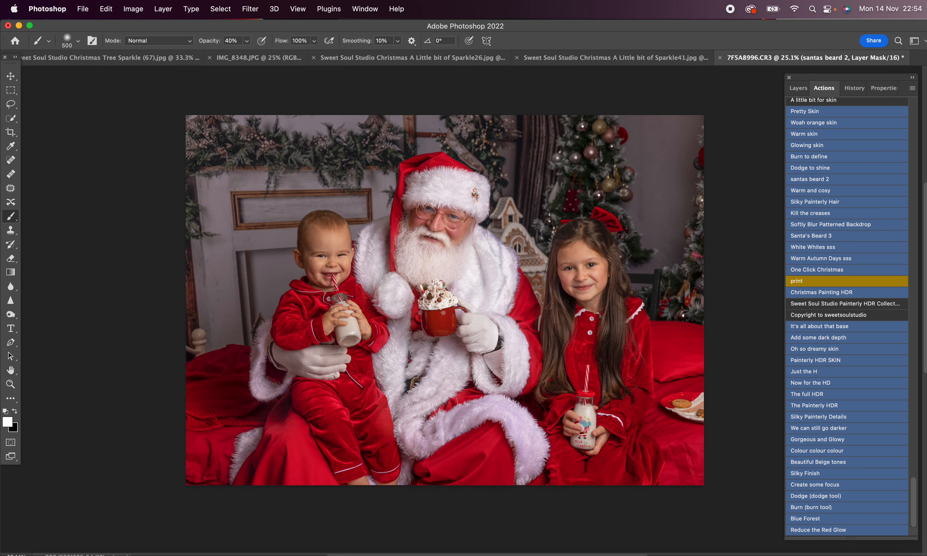
pyautogui.moveTo(427, 421)
pyautogui.mouseDown()
pyautogui.moveTo(454, 416)
pyautogui.moveTo(497, 414)
pyautogui.moveTo(521, 442)
pyautogui.moveTo(525, 465)
pyautogui.moveTo(523, 432)
pyautogui.moveTo(504, 414)
pyautogui.moveTo(440, 427)
pyautogui.moveTo(495, 410)
pyautogui.moveTo(516, 419)
pyautogui.mouseUp()
pyautogui.moveTo(404, 383); pyautogui.dragTo(395, 380)
pyautogui.moveTo(265, 336); pyautogui.dragTo(275, 369)
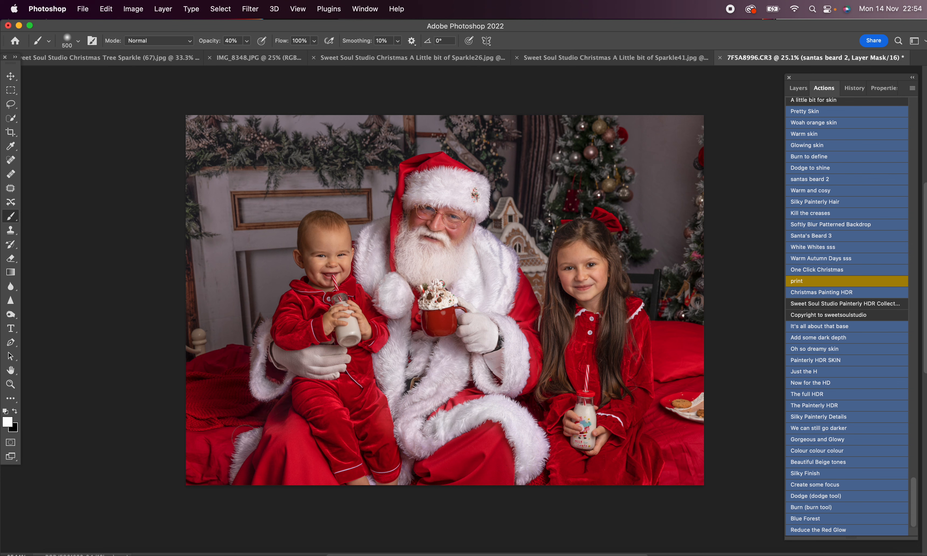
pyautogui.moveTo(401, 469); pyautogui.dragTo(406, 475)
pyautogui.moveTo(426, 411); pyautogui.dragTo(415, 426)
pyautogui.moveTo(458, 256); pyautogui.dragTo(487, 240)
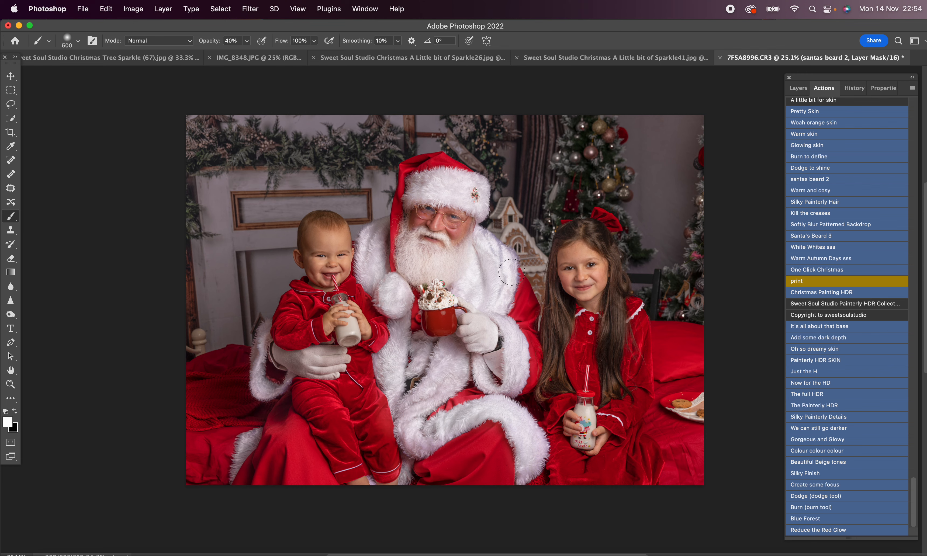
# Step: Run the Blush action and paint it onto the cheeks with a 175 px white brush at 30% opacity
pyautogui.scroll(20, 787, 257)
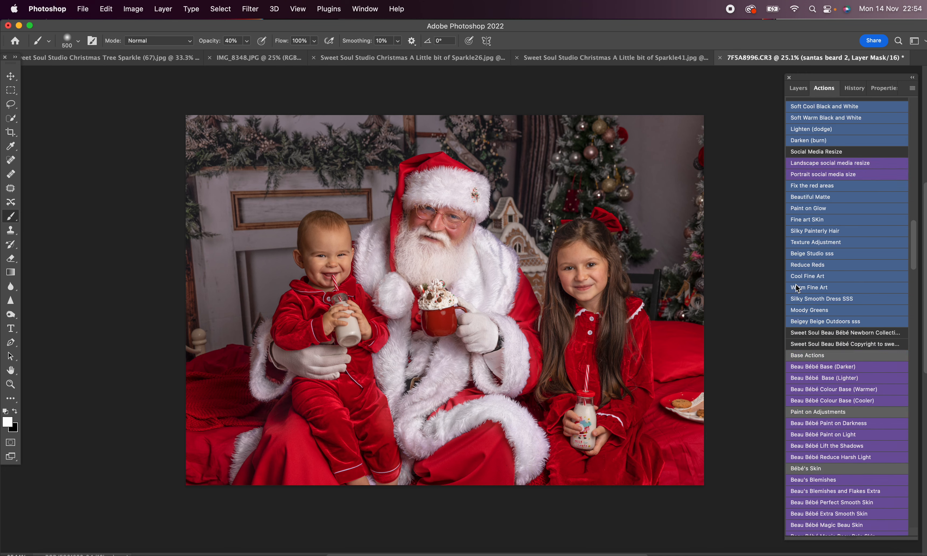
pyautogui.click(811, 319)
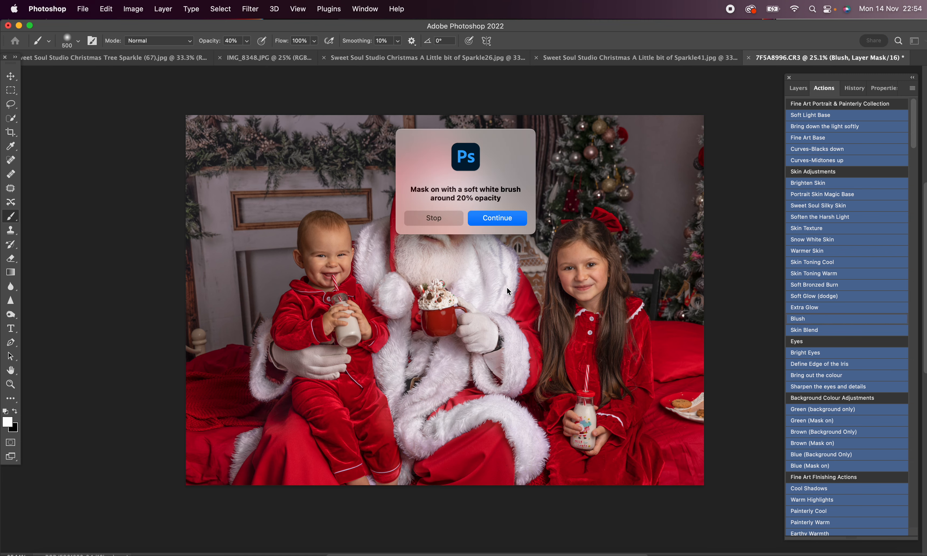
pyautogui.press('Return')
pyautogui.scroll(3, 506, 288)
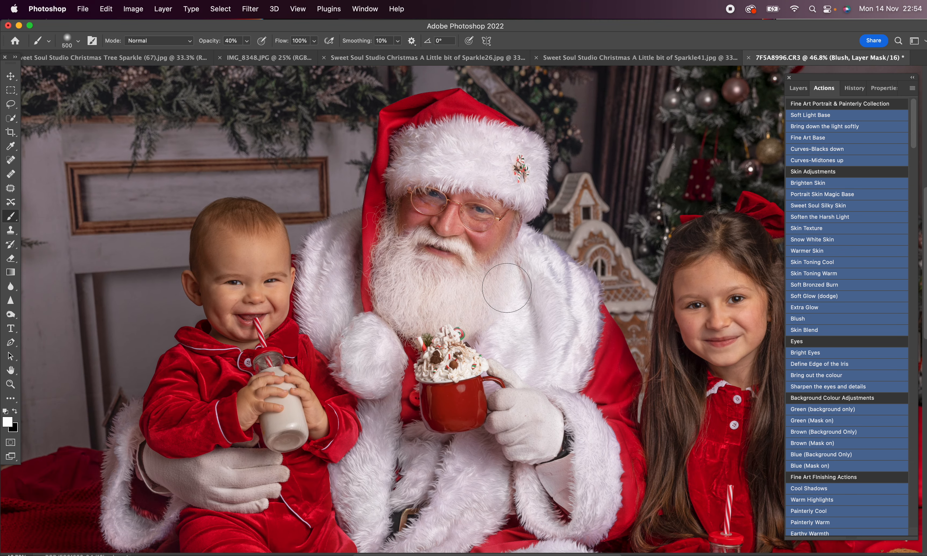
pyautogui.press('[')
pyautogui.press('[')
pyautogui.press('[')
pyautogui.press('[')
pyautogui.press('[')
pyautogui.press('[')
pyautogui.press('[')
pyautogui.press('3')
pyautogui.scroll(-6, 749, 318)
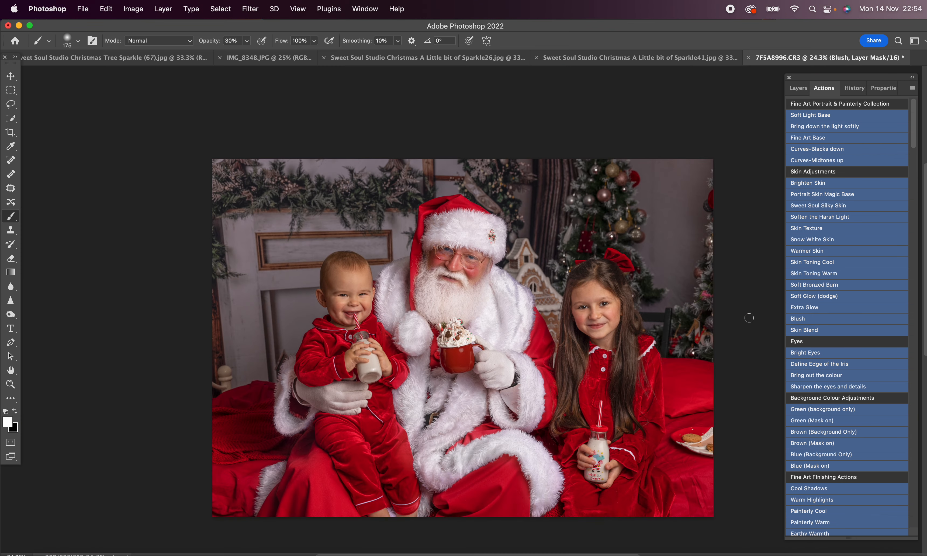
# Step: Turn off the computer's Wi-Fi
pyautogui.click(801, 15)
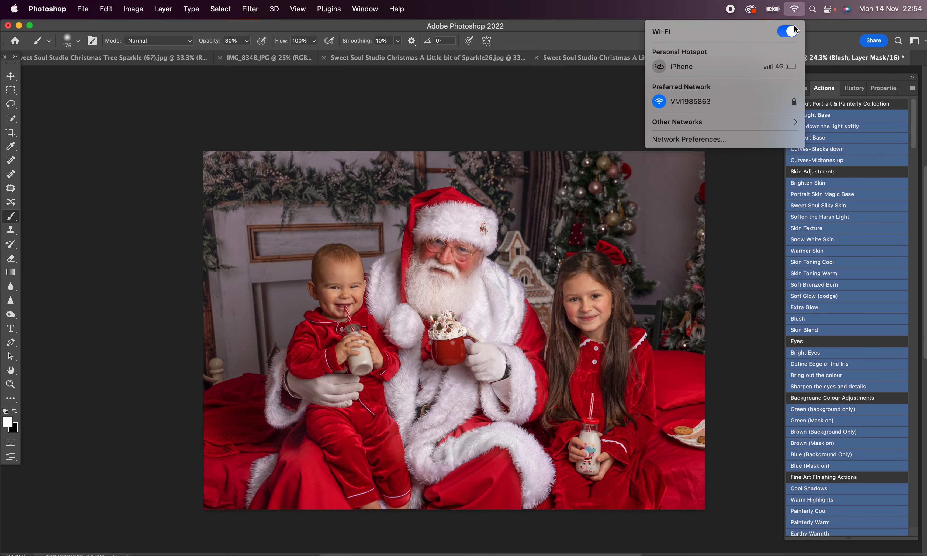
pyautogui.click(786, 30)
pyautogui.click(739, 191)
# Step: Run the Curves-Blacks down action and mask the darkening off the subjects with a 3200 px black brush at 100% opacity
pyautogui.hscroll(2, 739, 191)
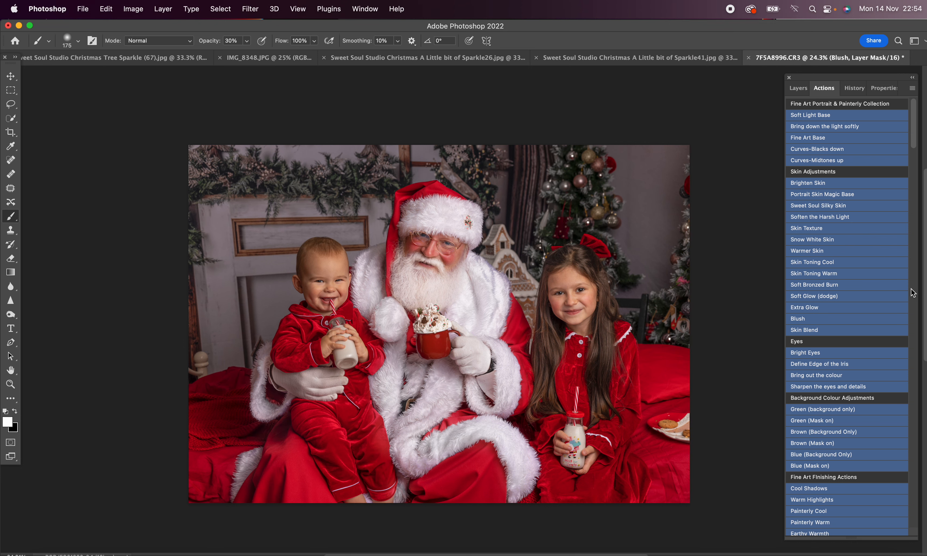
pyautogui.click(861, 152)
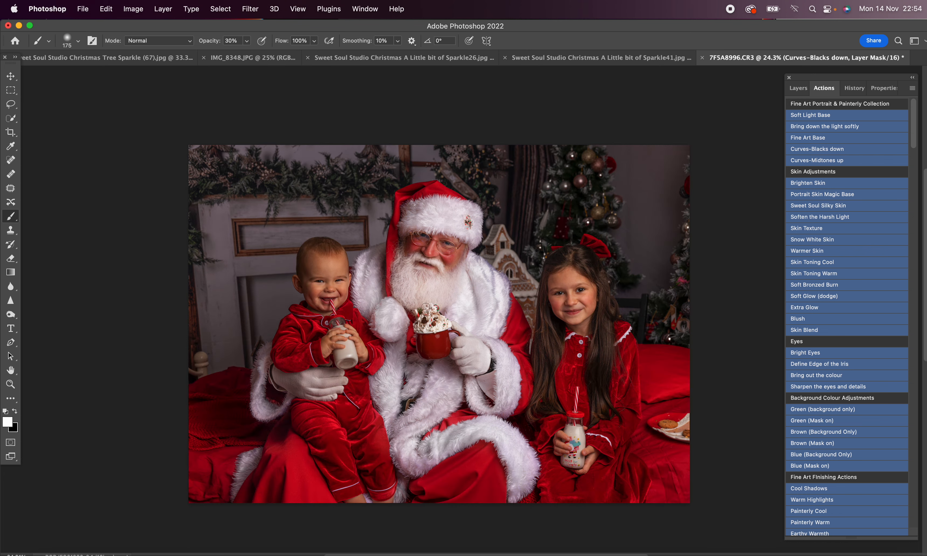
pyautogui.press('x')
pyautogui.rightClick(425, 308)
pyautogui.click(548, 332)
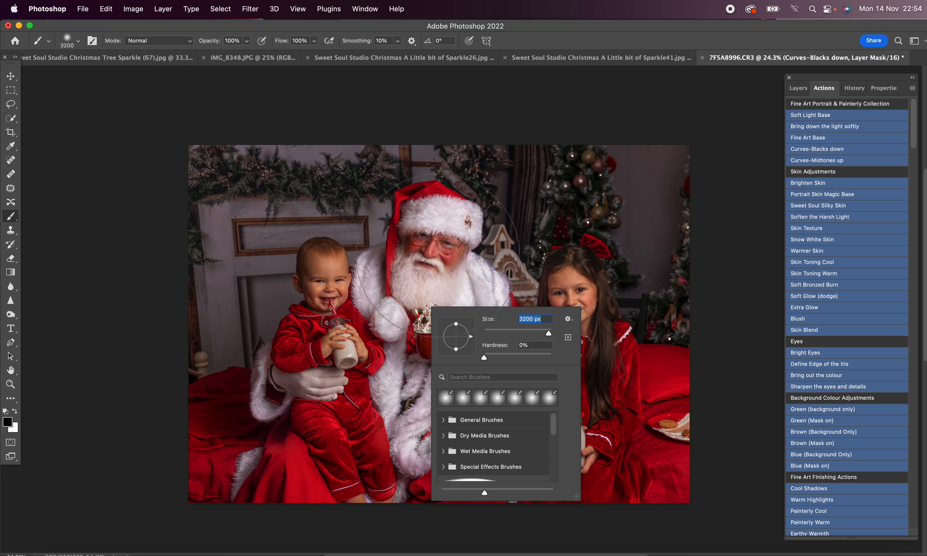
pyautogui.press('Return')
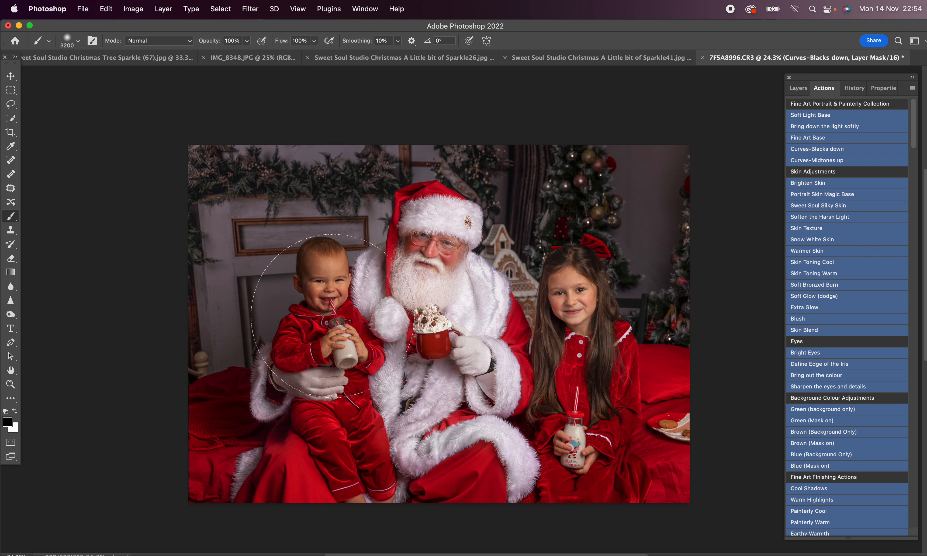
pyautogui.moveTo(323, 301)
pyautogui.mouseDown()
pyautogui.moveTo(342, 302)
pyautogui.moveTo(342, 329)
pyautogui.mouseUp()
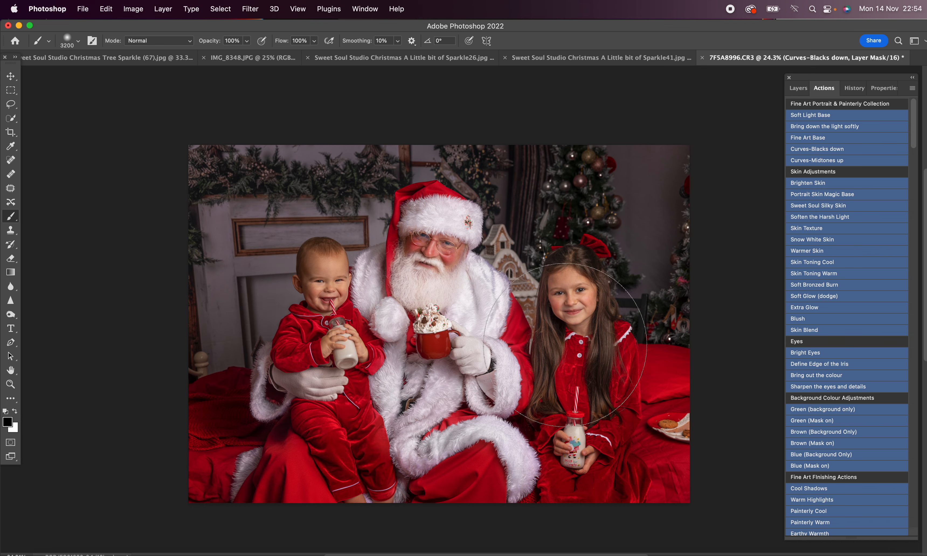
# Step: Apply Curves-Blacks down a second time and mask it off Santa and the children, enlarging the black brush to 4200 px
pyautogui.click(826, 151)
pyautogui.moveTo(439, 241)
pyautogui.mouseDown()
pyautogui.moveTo(441, 274)
pyautogui.moveTo(426, 316)
pyautogui.moveTo(341, 371)
pyautogui.moveTo(417, 318)
pyautogui.mouseUp()
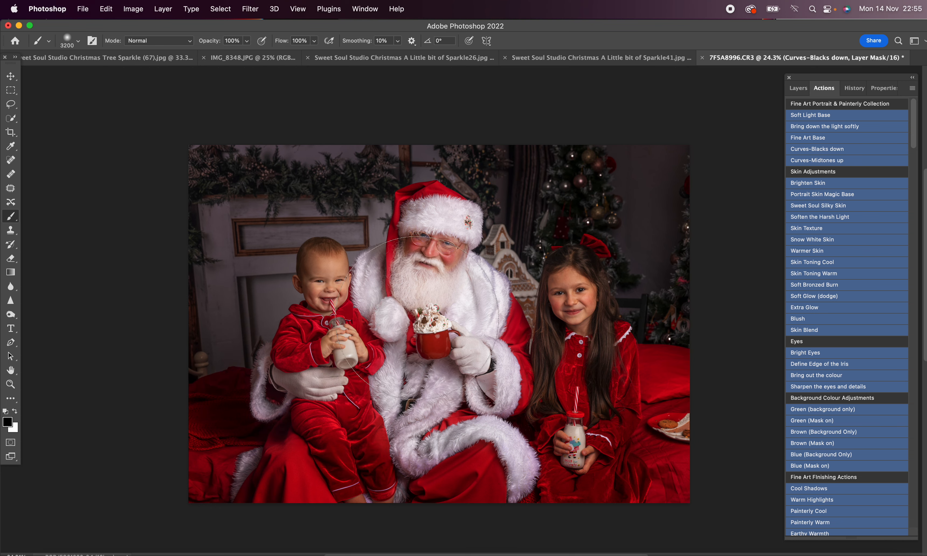
pyautogui.moveTo(572, 310); pyautogui.dragTo(560, 390)
pyautogui.press(']')
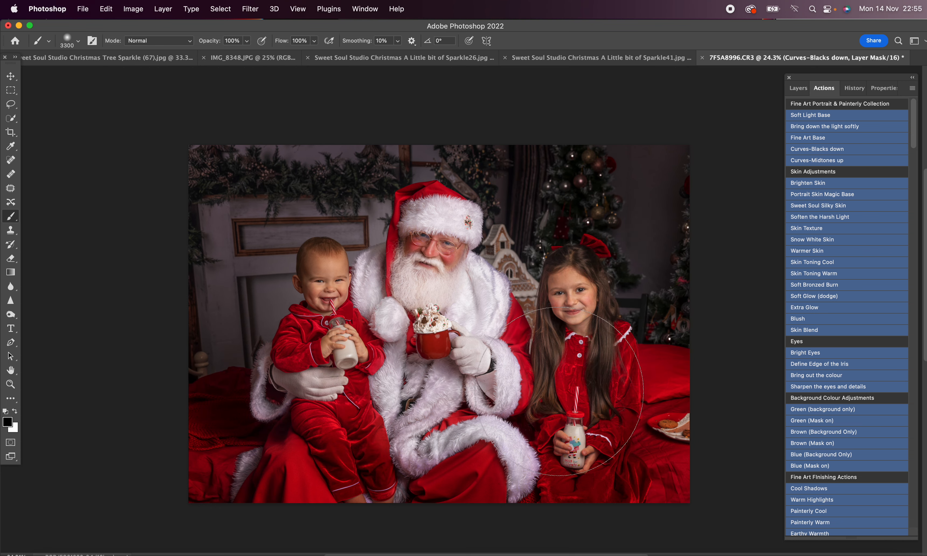
pyautogui.press(']')
pyautogui.press(']')
pyautogui.press(']')
pyautogui.press(']')
pyautogui.press(']')
pyautogui.press(']')
pyautogui.press(']')
pyautogui.press(']')
pyautogui.press(']')
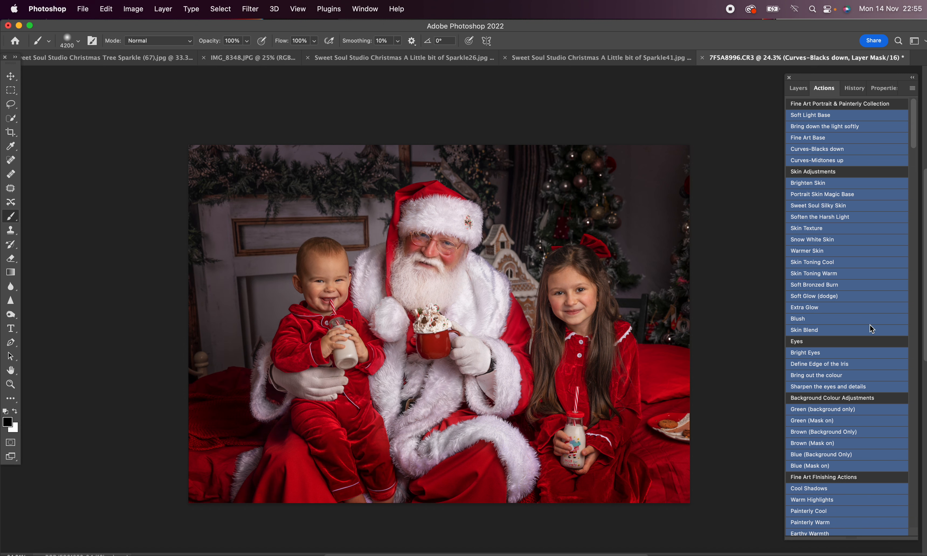
# Step: Run The Painterly HDR action and mask it off the faces with a 600 px black brush at 40% opacity
pyautogui.scroll(-15, 870, 325)
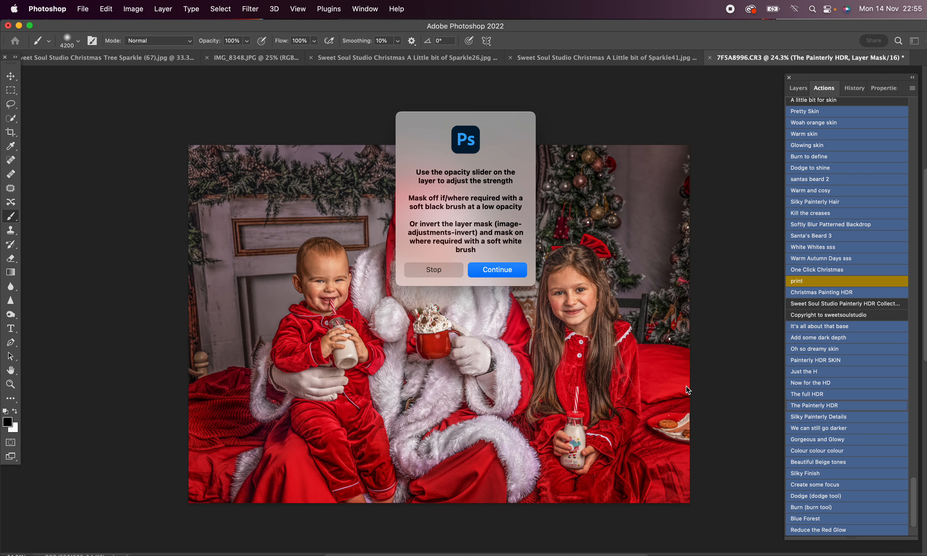
pyautogui.press('Return')
pyautogui.rightClick(621, 371)
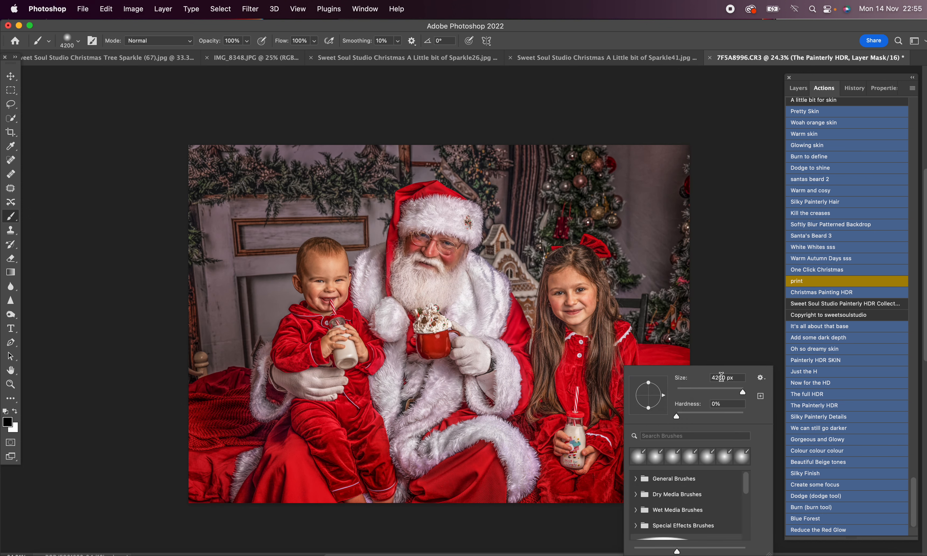
pyautogui.click(736, 389)
pyautogui.click(738, 320)
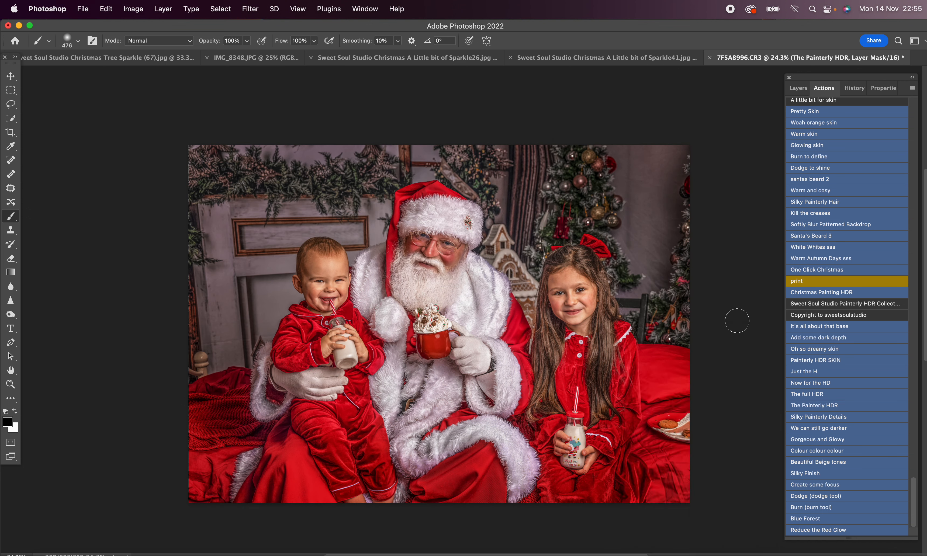
pyautogui.press(']')
pyautogui.press(']')
pyautogui.press('4')
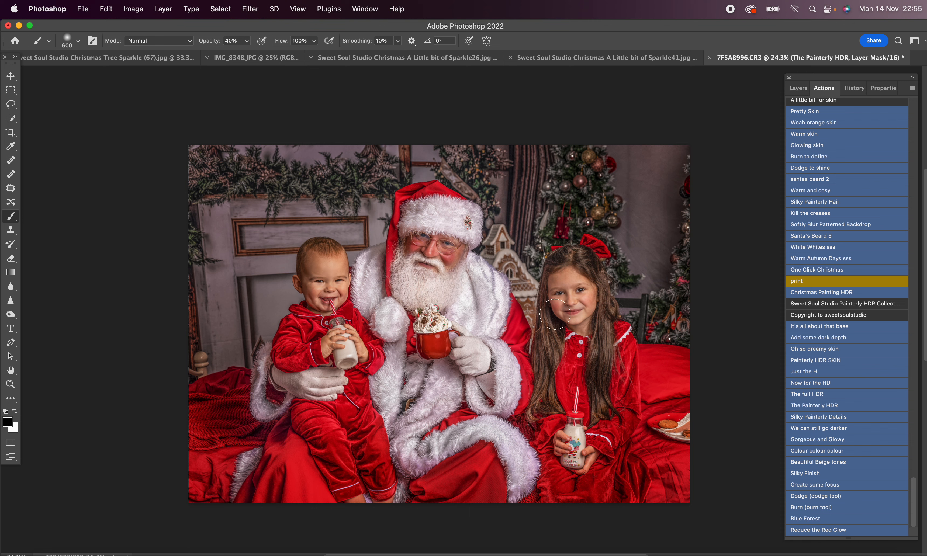
# Step: Toggle The Painterly HDR layer group's visibility to compare the photo with and without the effect
pyautogui.click(798, 88)
pyautogui.click(793, 153)
pyautogui.click(794, 154)
pyautogui.click(794, 154)
pyautogui.click(794, 154)
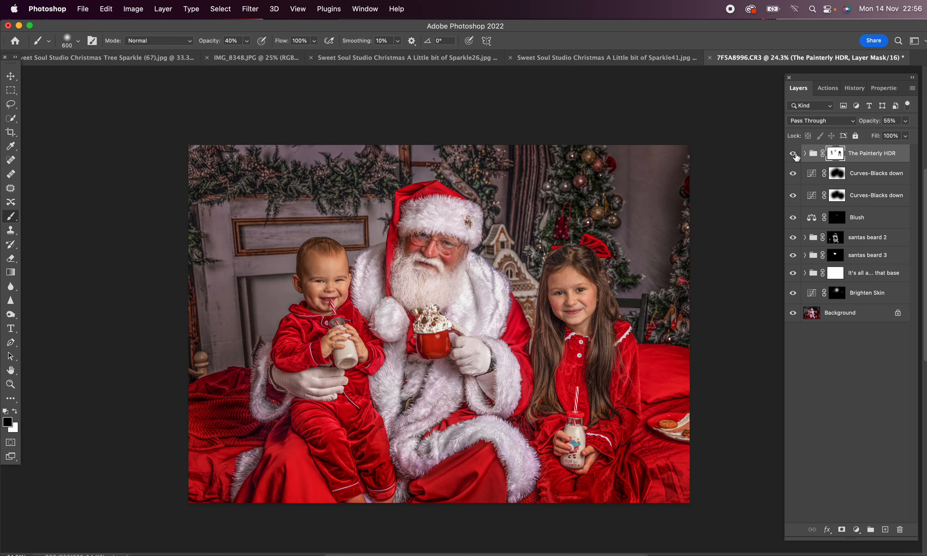
# Step: Run the Beautiful Beige tones action and continue past its message
pyautogui.click(826, 89)
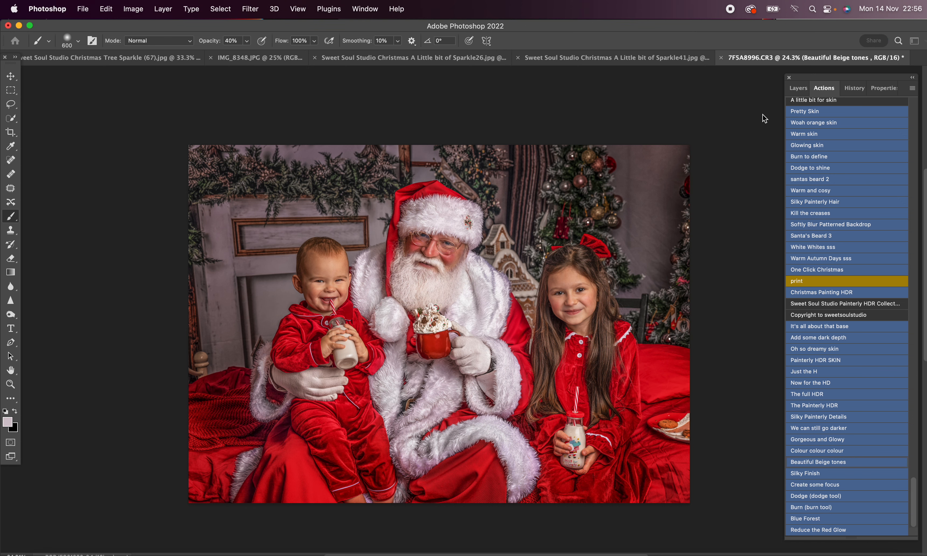
pyautogui.press('Return')
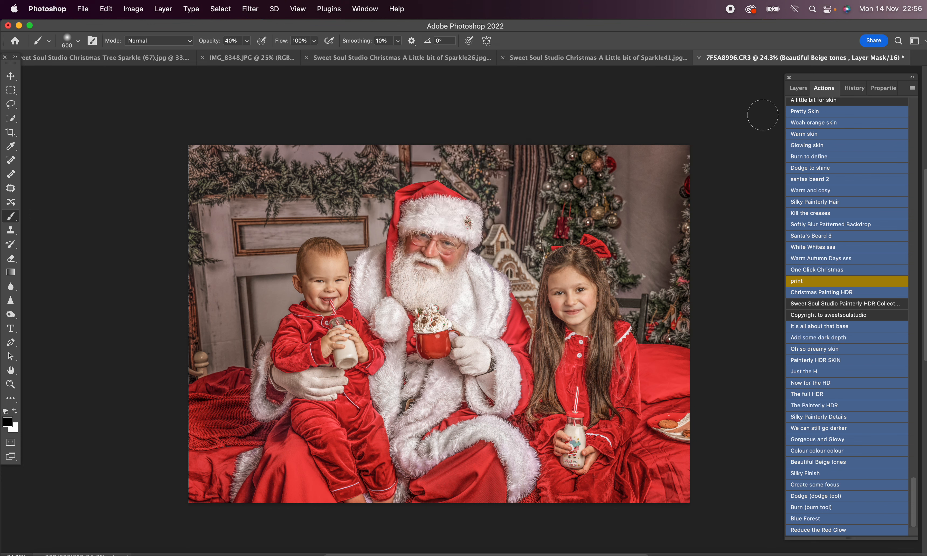
# Step: Invert the Beautiful Beige tones group's mask to black and lower the group's opacity to 43%
pyautogui.press('x')
pyautogui.click(798, 88)
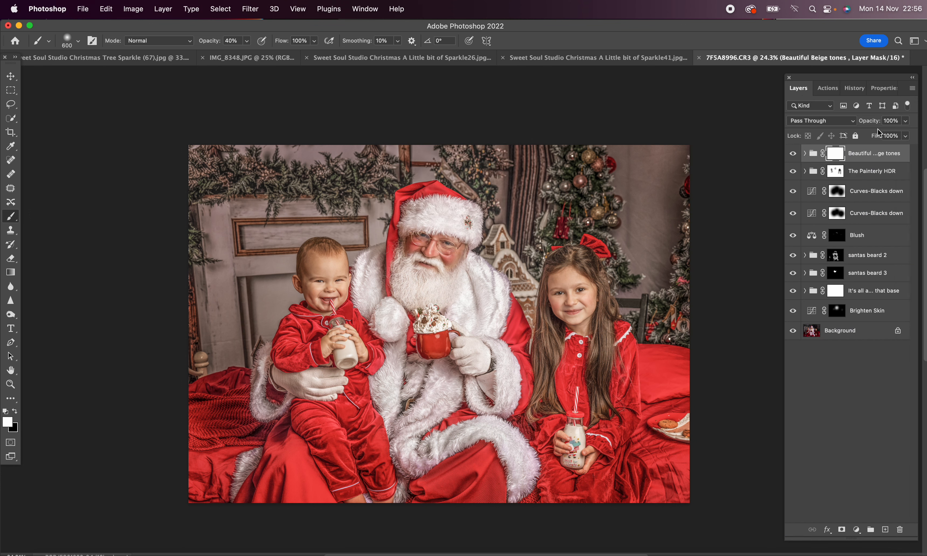
pyautogui.press('super+i')
pyautogui.click(906, 121)
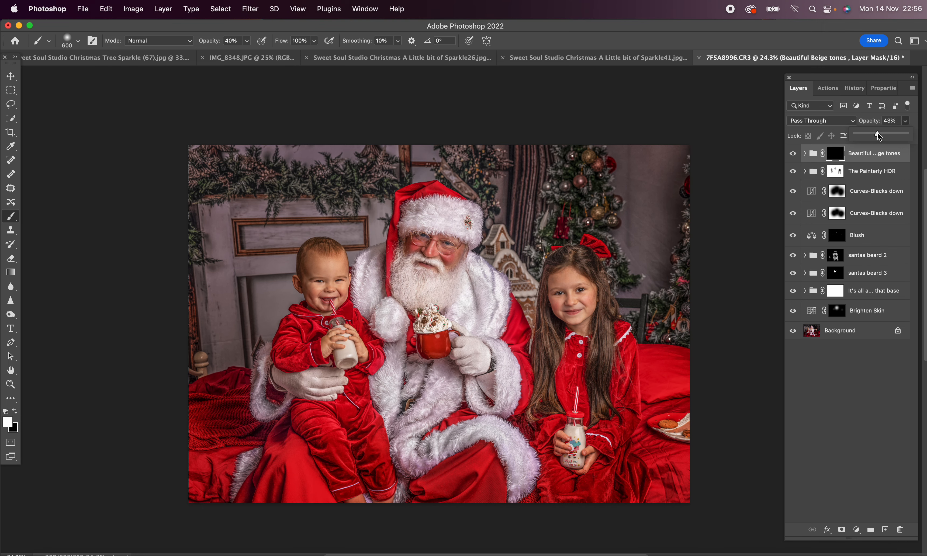
# Step: Switch to Finder, eject the Untitled drive and return to Photoshop
pyautogui.click(42, 554)
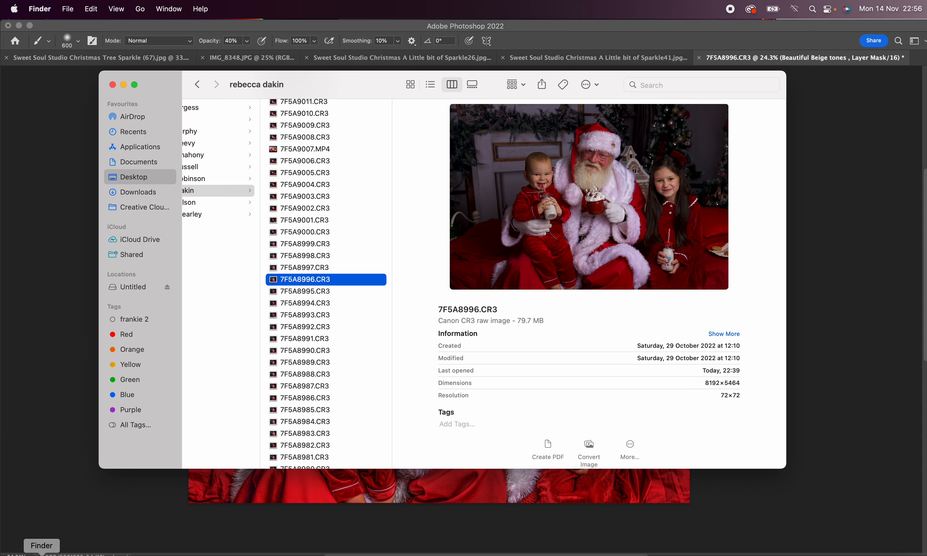
pyautogui.click(168, 288)
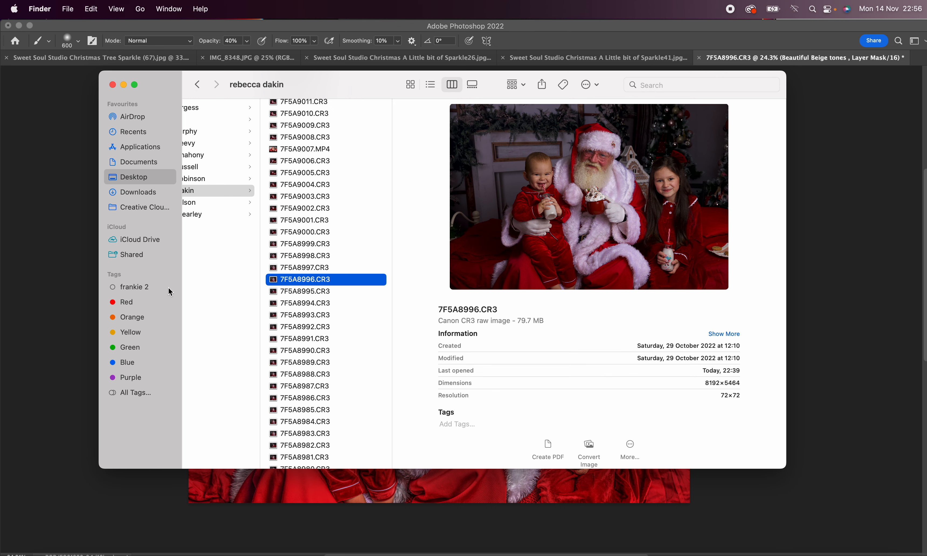
pyautogui.click(636, 550)
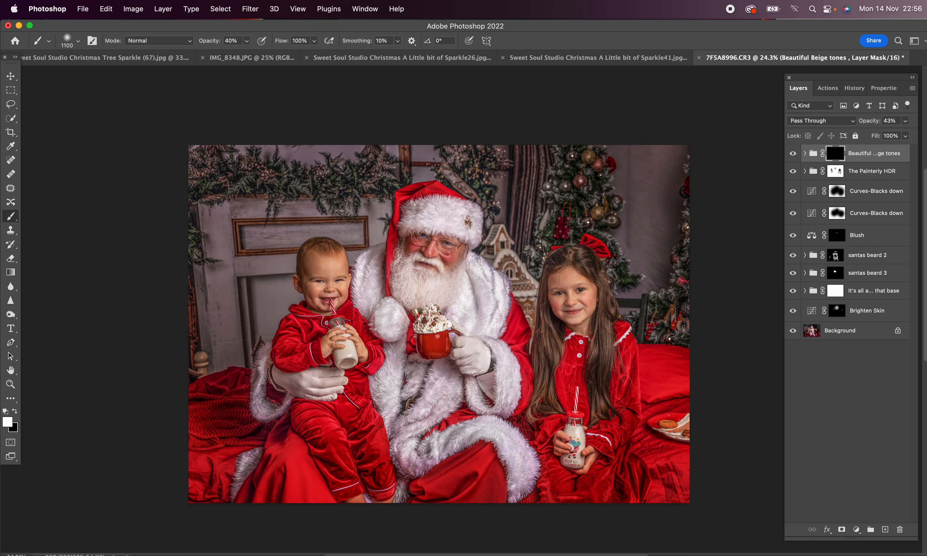
# Step: Paint the Beautiful Beige tones effect onto the backdrop around the people with a 1400 px white brush at 100% opacity
pyautogui.press(']')
pyautogui.press(']')
pyautogui.press(']')
pyautogui.moveTo(659, 222)
pyautogui.mouseDown()
pyautogui.moveTo(677, 242)
pyautogui.moveTo(581, 174)
pyautogui.moveTo(570, 137)
pyautogui.mouseUp()
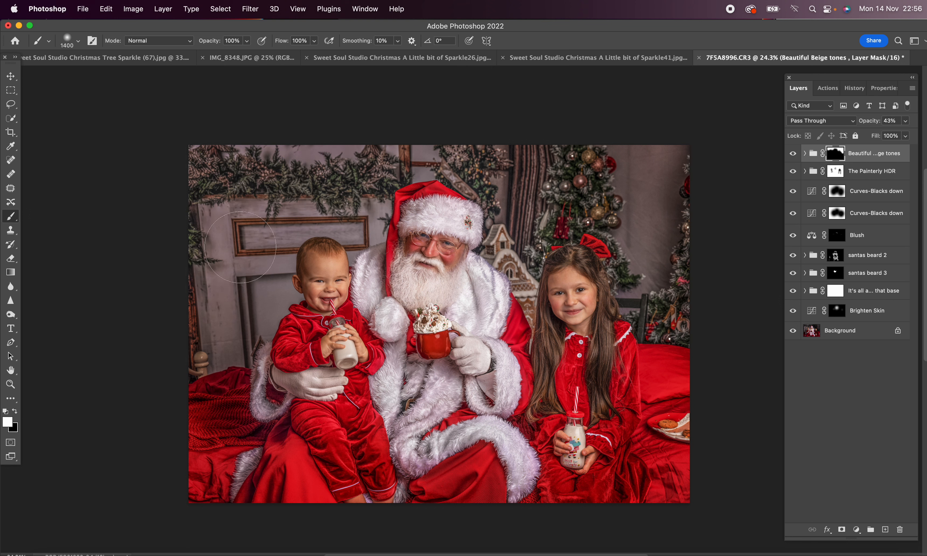
pyautogui.moveTo(353, 199); pyautogui.dragTo(255, 204)
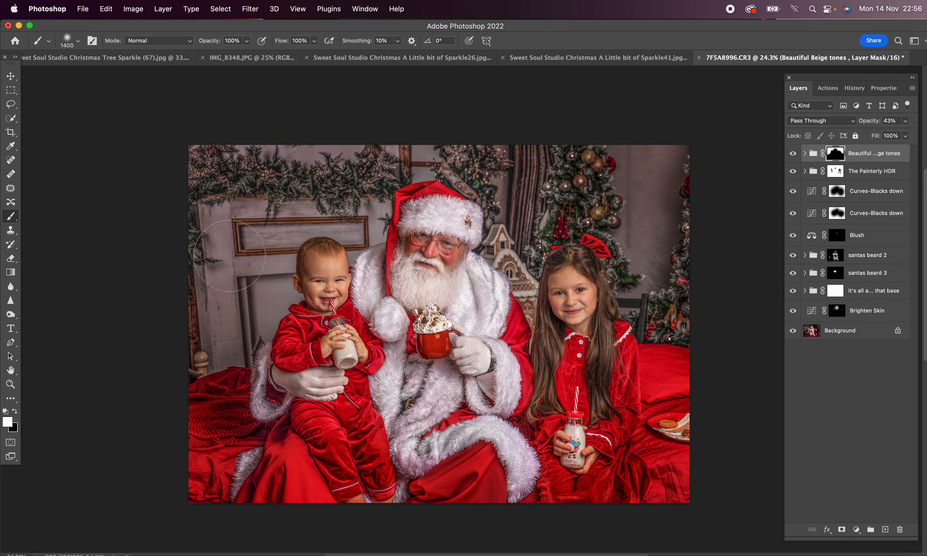
# Step: Toggle the Beautiful Beige tones group's visibility to compare the backdrop with and without the effect
pyautogui.click(793, 154)
pyautogui.click(793, 154)
pyautogui.click(793, 155)
pyautogui.click(793, 155)
# Step: Run the Curves-Blacks down action again and mask it off Santa and the children with a 3200 px black brush at 100% opacity
pyautogui.press('3')
pyautogui.click(828, 88)
pyautogui.scroll(10, 846, 166)
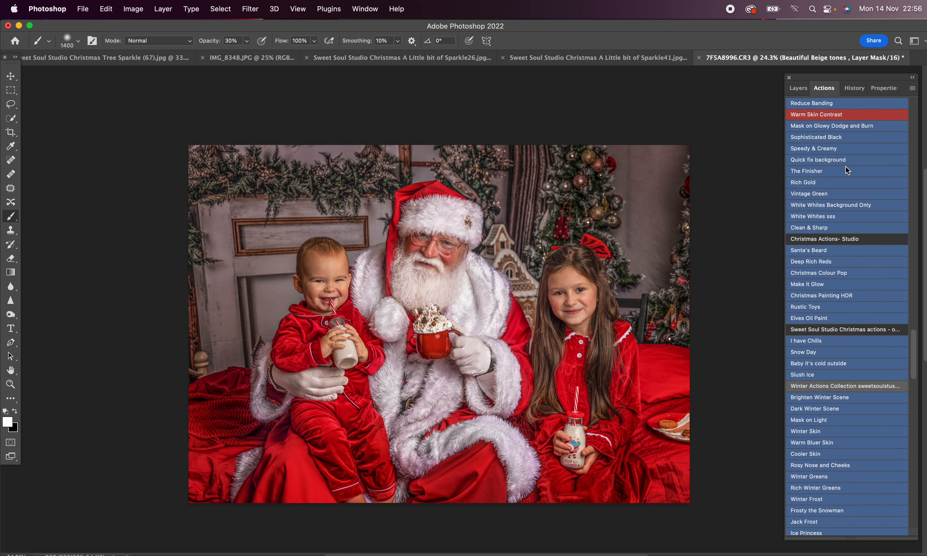
pyautogui.click(849, 153)
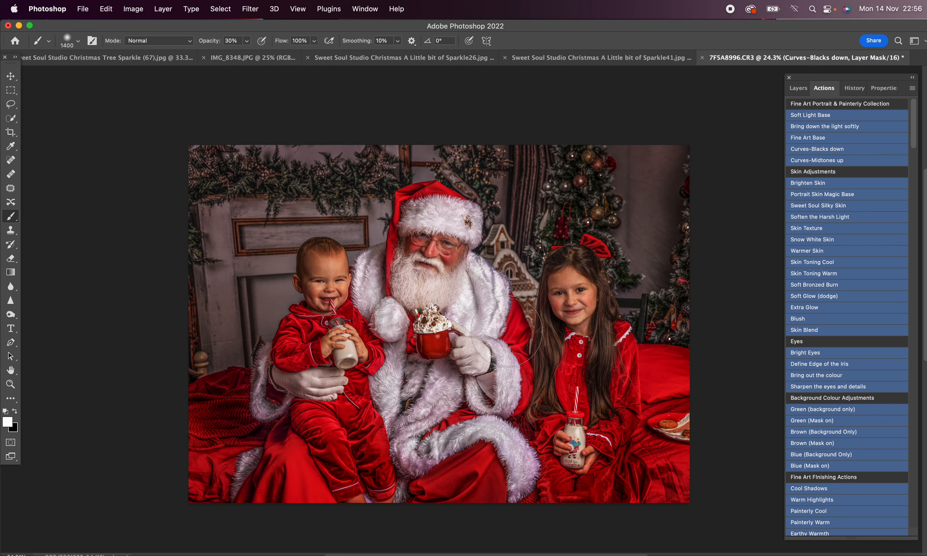
pyautogui.press('x')
pyautogui.rightClick(489, 372)
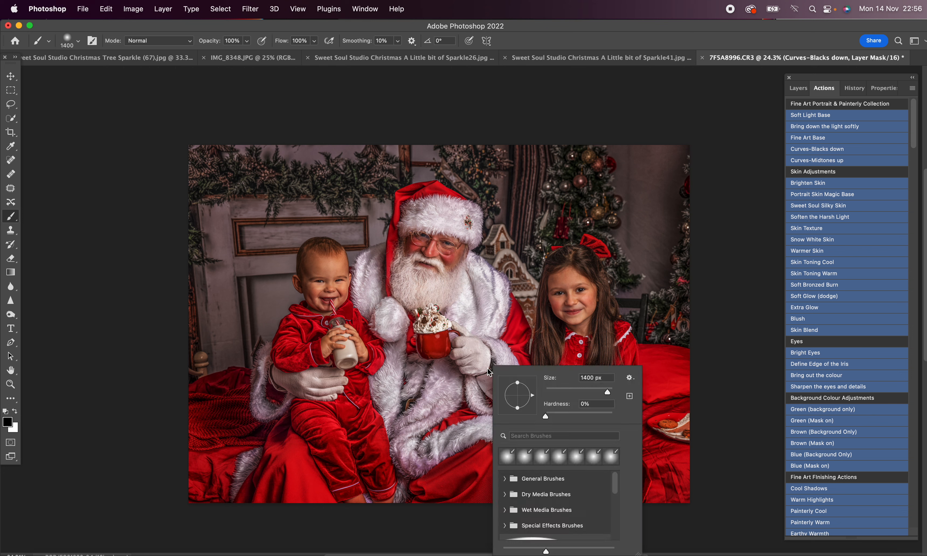
pyautogui.moveTo(607, 389); pyautogui.dragTo(611, 388)
pyautogui.moveTo(570, 297); pyautogui.dragTo(568, 366)
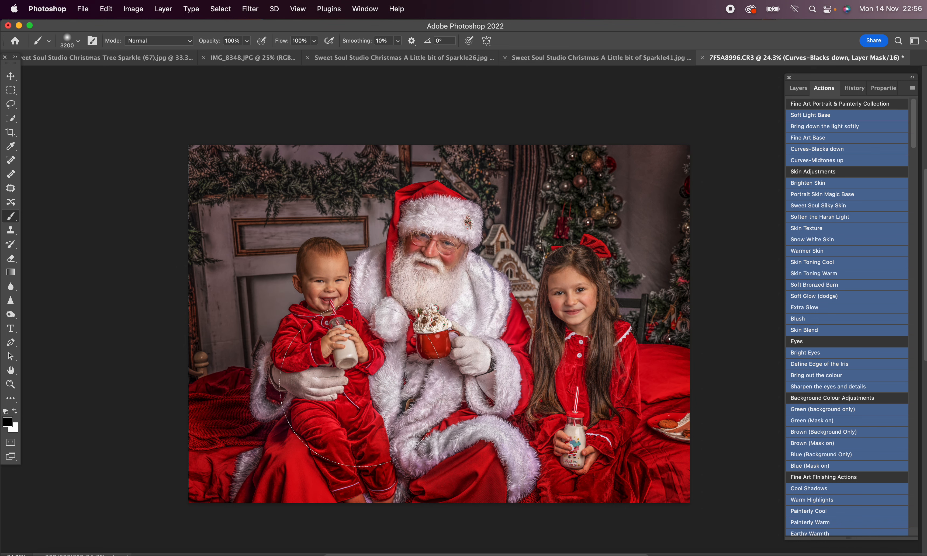
# Step: Paste the Christmas Tree Sparkle (67) overlay over the left half of the portrait and set its blend mode to Color Dodge
pyautogui.click(113, 57)
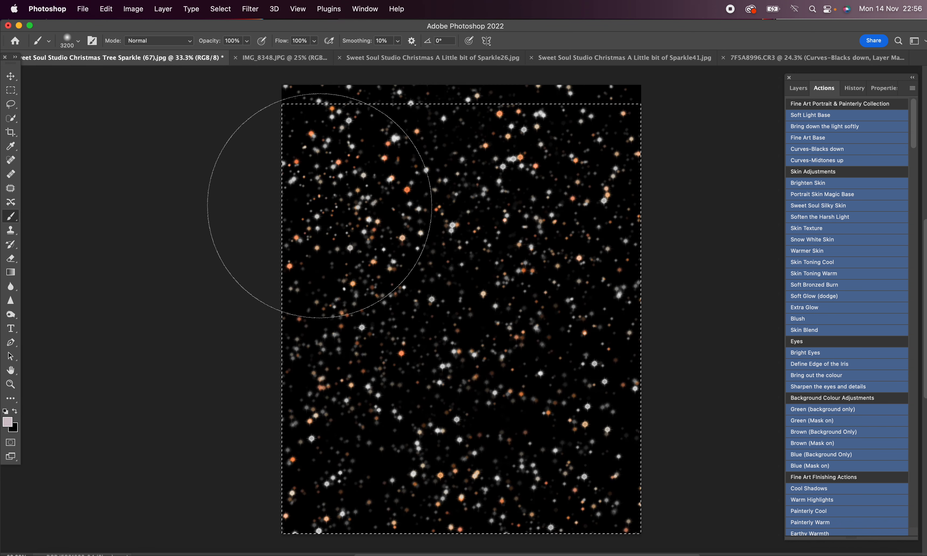
pyautogui.click(806, 57)
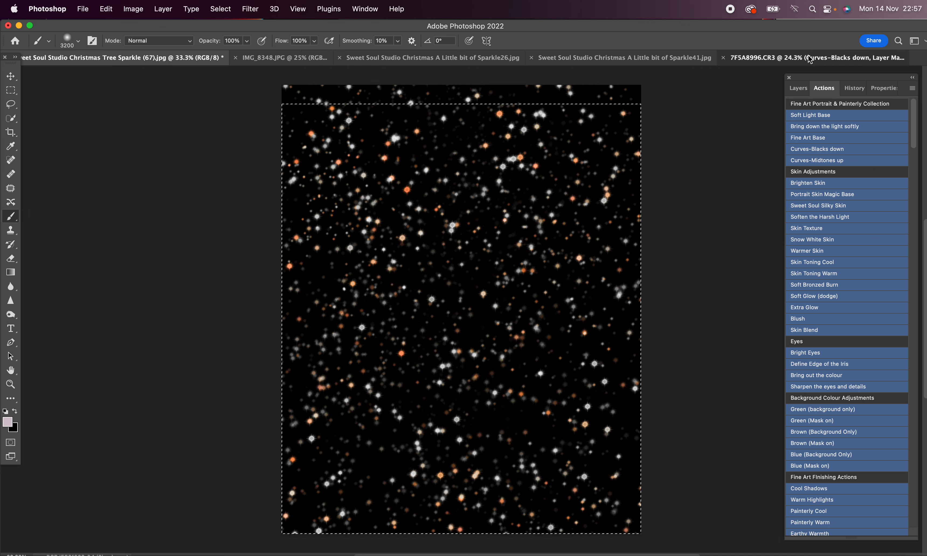
pyautogui.press('super+v')
pyautogui.press('v')
pyautogui.moveTo(425, 287); pyautogui.dragTo(296, 246)
pyautogui.click(798, 88)
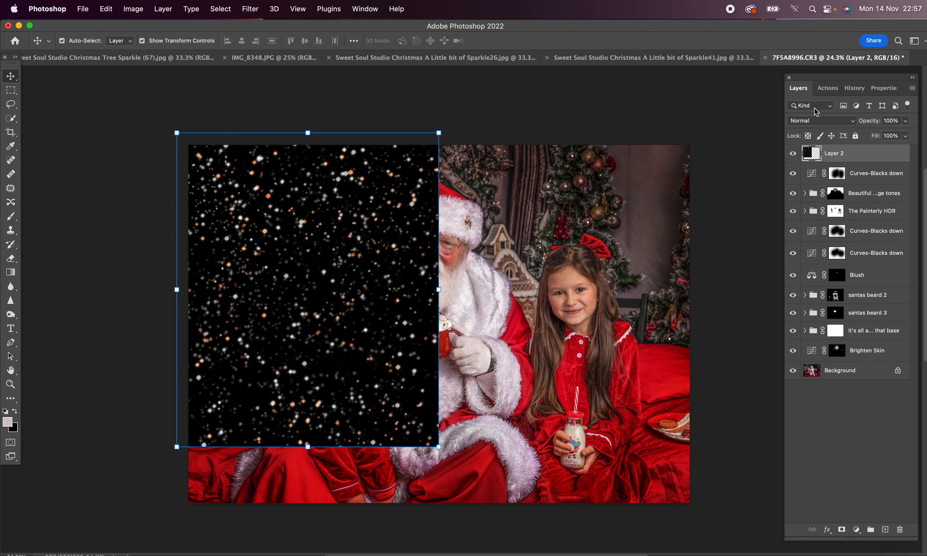
pyautogui.click(824, 122)
pyautogui.click(812, 225)
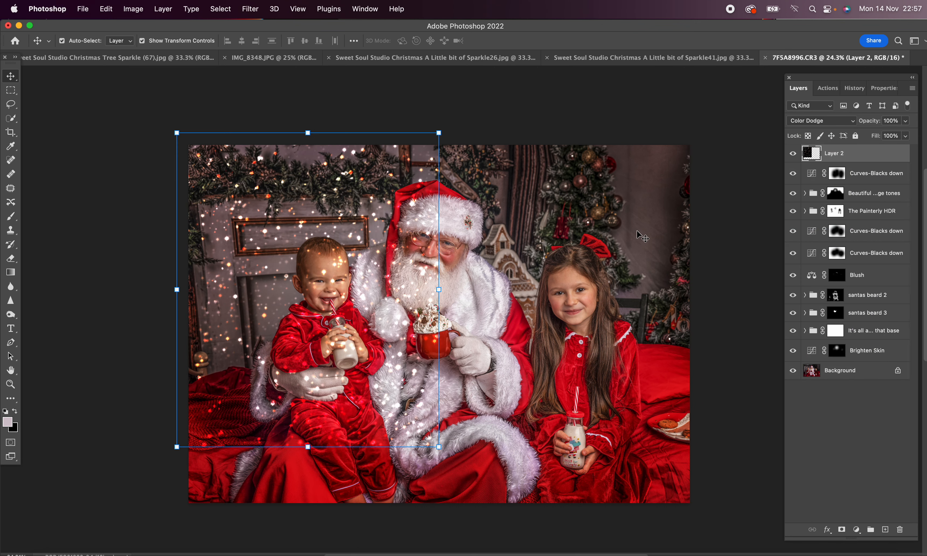
# Step: Duplicate the sparkle layer to intensify it, placing three of the four copies over the right half of the portrait
pyautogui.press('super+j')
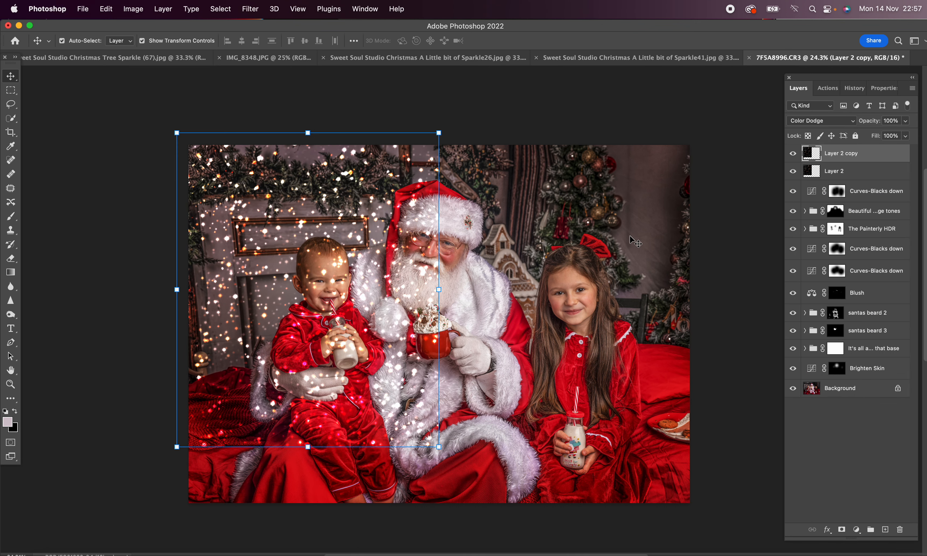
pyautogui.press('super+j')
pyautogui.moveTo(330, 174); pyautogui.dragTo(625, 184)
pyautogui.press('super+j')
pyautogui.press('super+j')
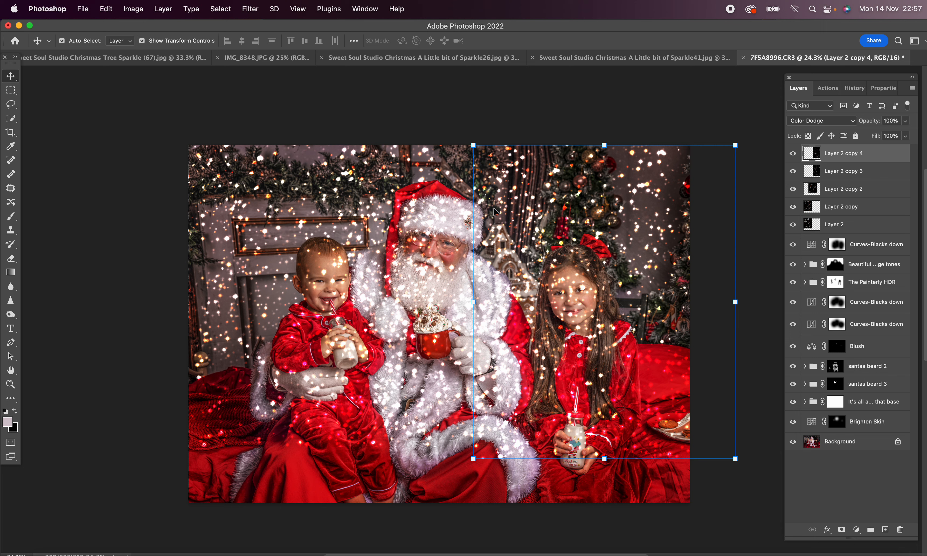
# Step: Group the five sparkle layers and give the group a layer mask inverted to black
pyautogui.keyDown('shift'); pyautogui.click(859, 225); pyautogui.keyUp('shift')
pyautogui.click(870, 529)
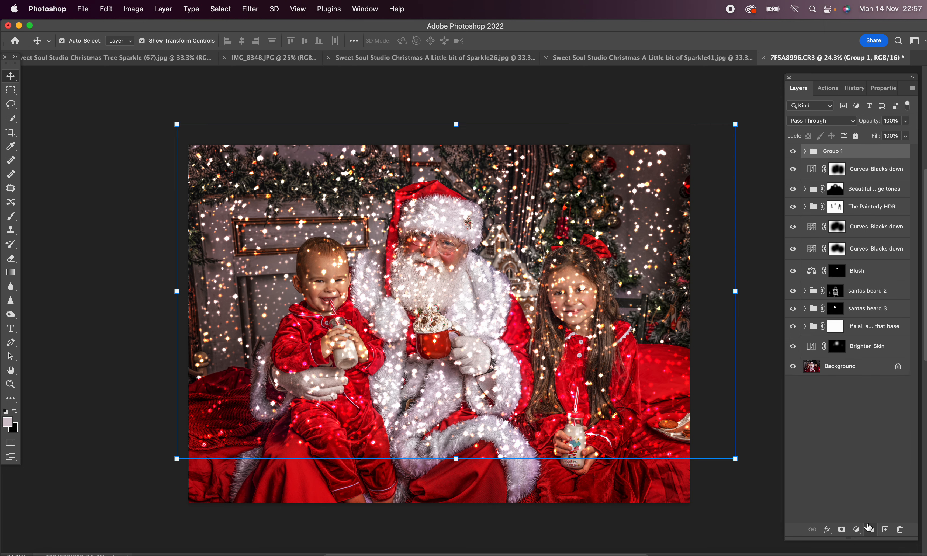
pyautogui.click(842, 530)
pyautogui.press('super+i')
pyautogui.press('b')
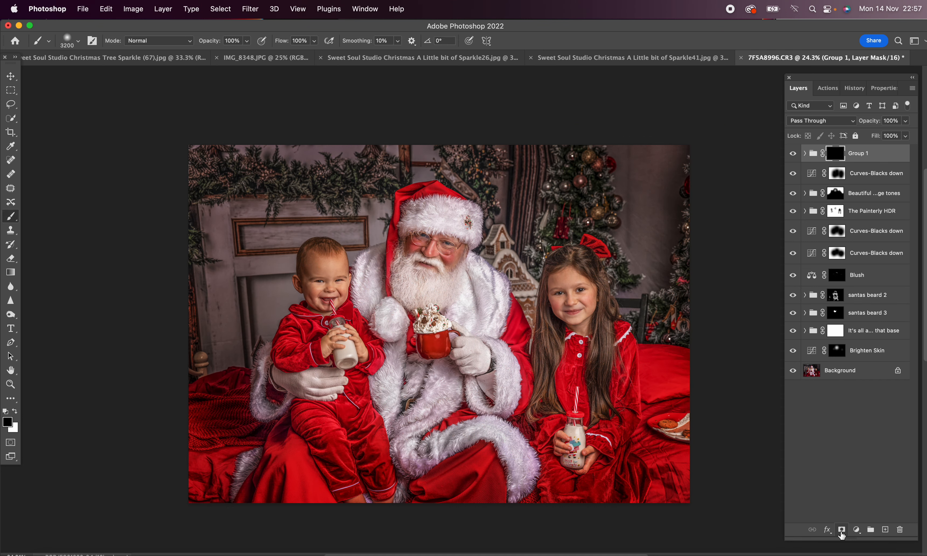
# Step: Reveal the sparkles across the backdrop above the people by painting the group mask white, enlarging the soft brush to 1600 px
pyautogui.press('x')
pyautogui.rightClick(356, 172)
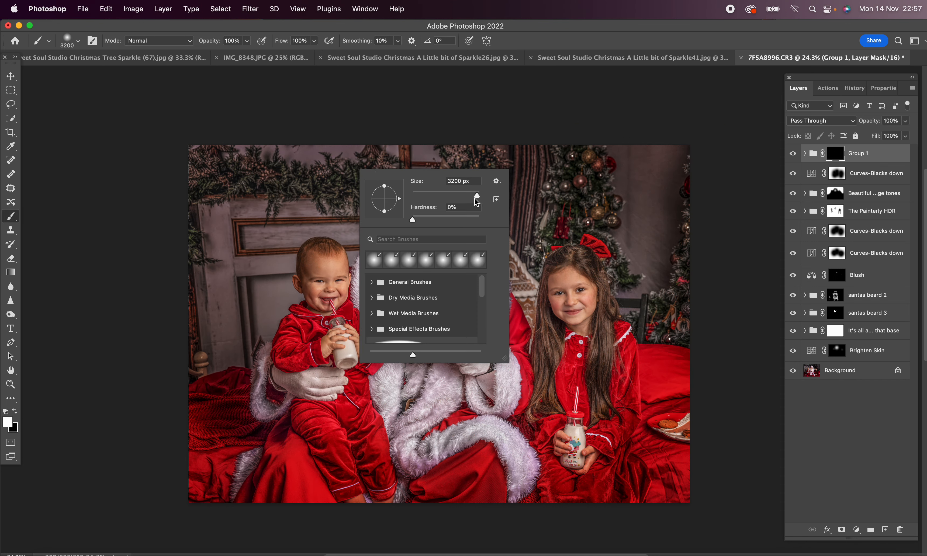
pyautogui.moveTo(475, 198); pyautogui.dragTo(470, 196)
pyautogui.moveTo(347, 176)
pyautogui.mouseDown()
pyautogui.moveTo(191, 165)
pyautogui.moveTo(175, 206)
pyautogui.moveTo(181, 219)
pyautogui.moveTo(200, 172)
pyautogui.moveTo(332, 185)
pyautogui.moveTo(382, 166)
pyautogui.moveTo(381, 179)
pyautogui.moveTo(467, 162)
pyautogui.moveTo(453, 158)
pyautogui.moveTo(480, 163)
pyautogui.moveTo(494, 205)
pyautogui.moveTo(452, 149)
pyautogui.moveTo(564, 165)
pyautogui.moveTo(554, 234)
pyautogui.moveTo(594, 149)
pyautogui.moveTo(602, 202)
pyautogui.moveTo(573, 146)
pyautogui.mouseUp()
pyautogui.press(']')
pyautogui.press(']')
pyautogui.press(']')
pyautogui.press(']')
pyautogui.press(']')
pyautogui.press(']')
pyautogui.press(']')
pyautogui.press(']')
pyautogui.moveTo(572, 146)
pyautogui.mouseDown()
pyautogui.moveTo(694, 238)
pyautogui.moveTo(683, 140)
pyautogui.moveTo(538, 145)
pyautogui.moveTo(416, 108)
pyautogui.moveTo(324, 149)
pyautogui.moveTo(241, 211)
pyautogui.moveTo(200, 292)
pyautogui.moveTo(237, 198)
pyautogui.mouseUp()
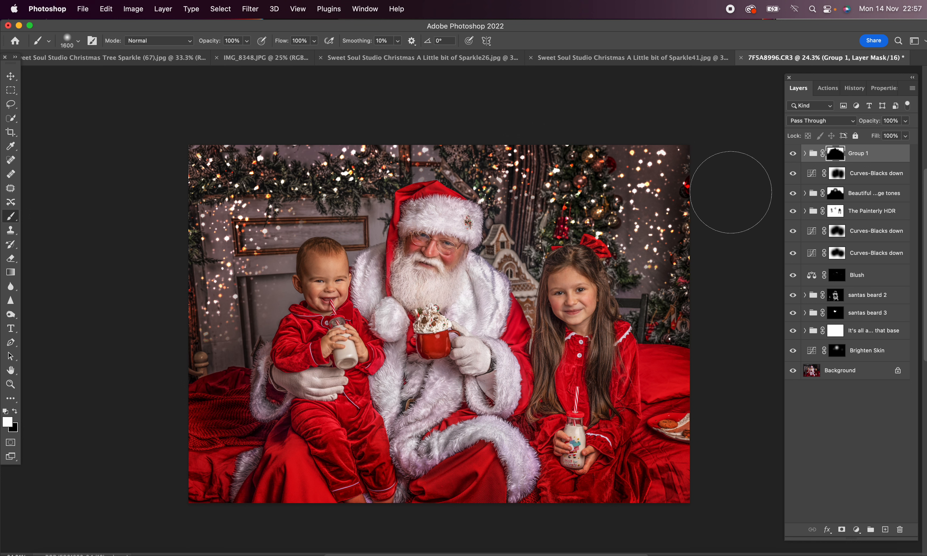
# Step: Soften the sparkles on the backdrop with a 1600 px black brush at 30% opacity on the group mask
pyautogui.press('x')
pyautogui.press('3')
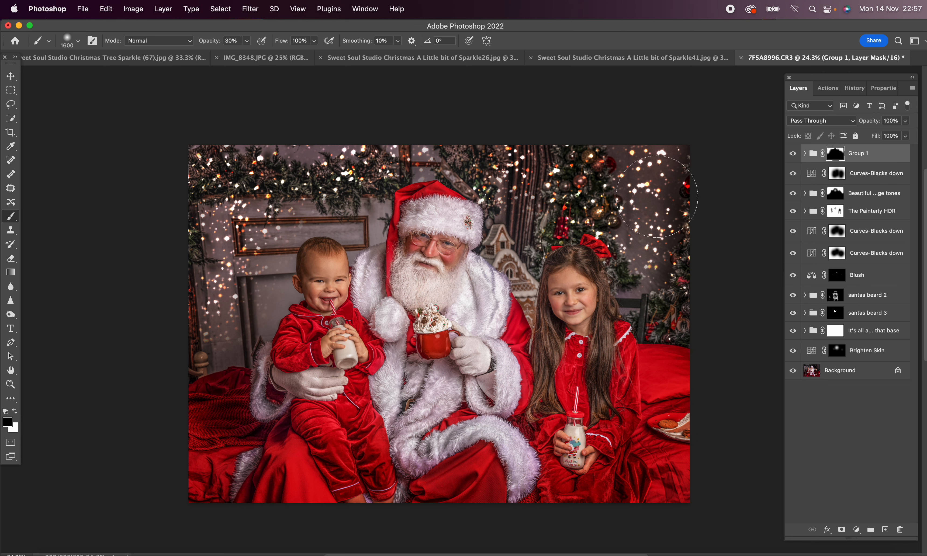
pyautogui.moveTo(655, 188)
pyautogui.mouseDown()
pyautogui.moveTo(646, 238)
pyautogui.moveTo(648, 154)
pyautogui.moveTo(562, 140)
pyautogui.mouseUp()
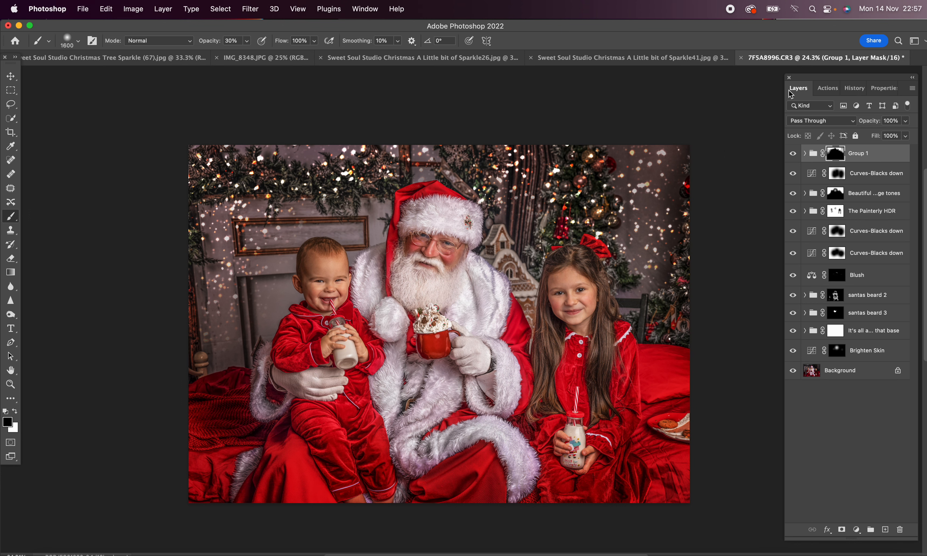
# Step: Paste the A Little bit of Sparkle41 overlay into the portrait, then enlarge and reposition it to cover the whole photo
pyautogui.click(664, 59)
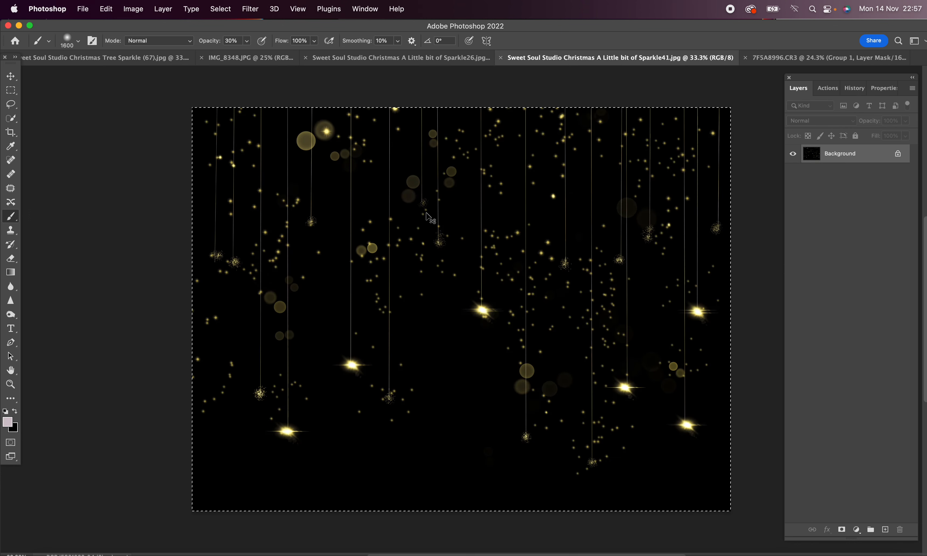
pyautogui.click(864, 62)
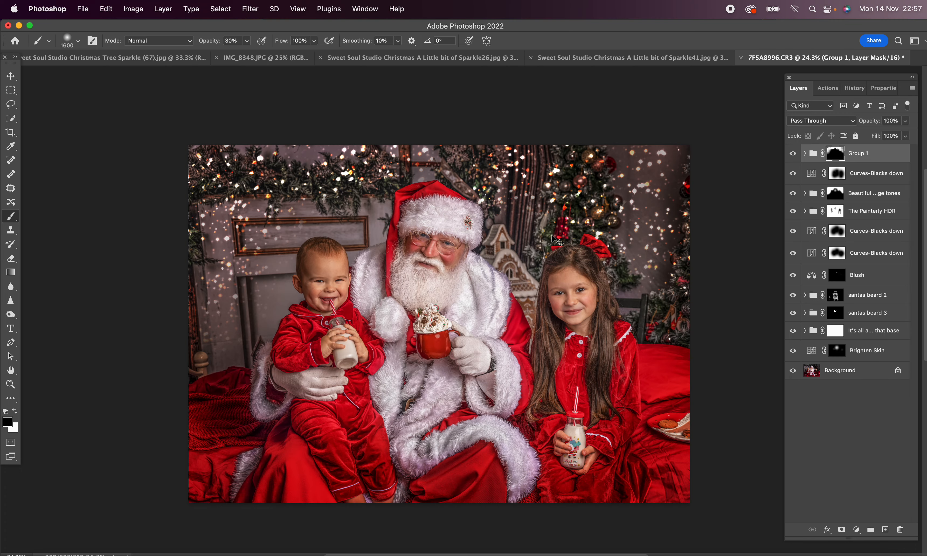
pyautogui.press('super+v')
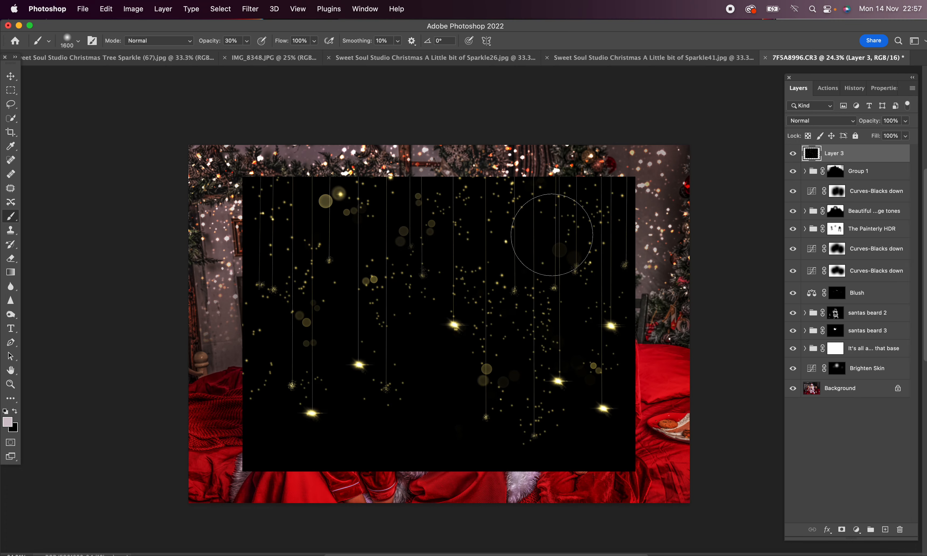
pyautogui.press('v')
pyautogui.moveTo(439, 175); pyautogui.dragTo(434, 96)
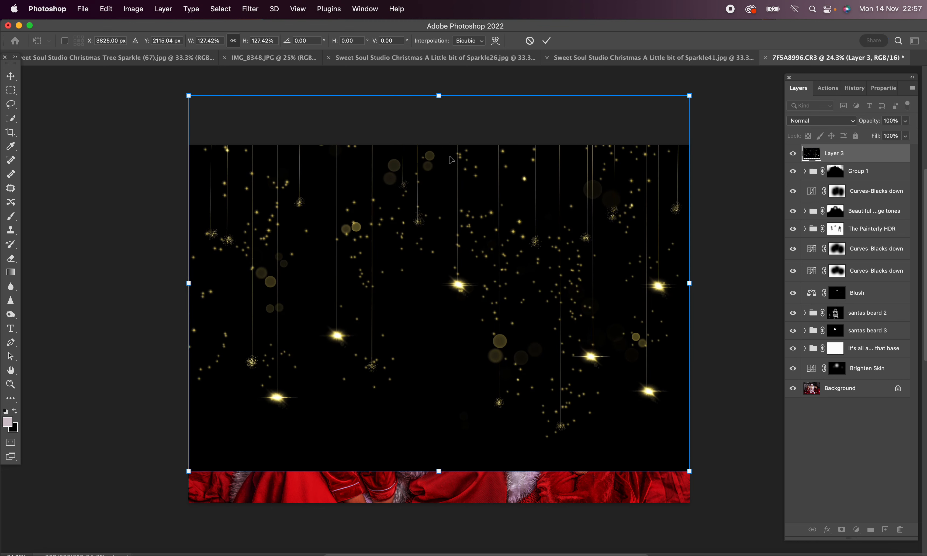
pyautogui.moveTo(451, 160); pyautogui.dragTo(451, 203)
pyautogui.press('Return')
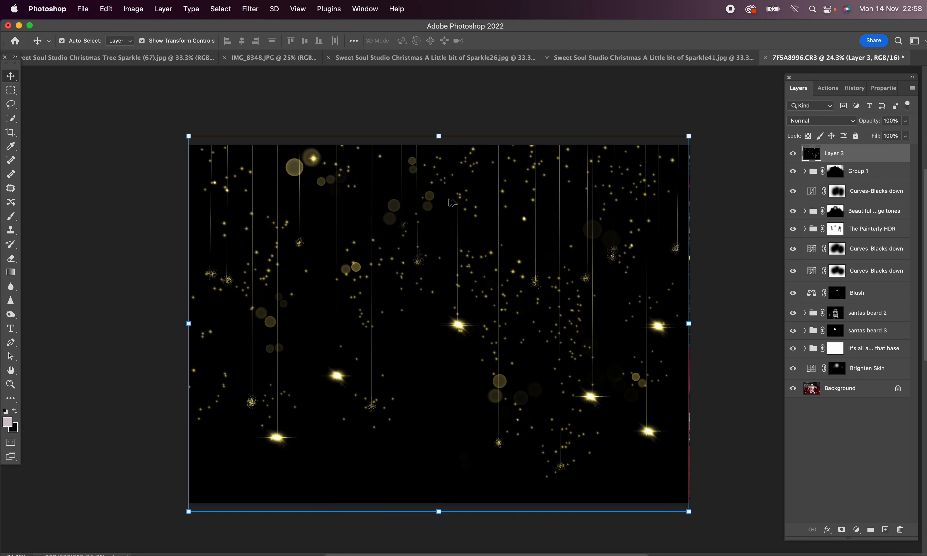
pyautogui.moveTo(691, 324); pyautogui.dragTo(698, 325)
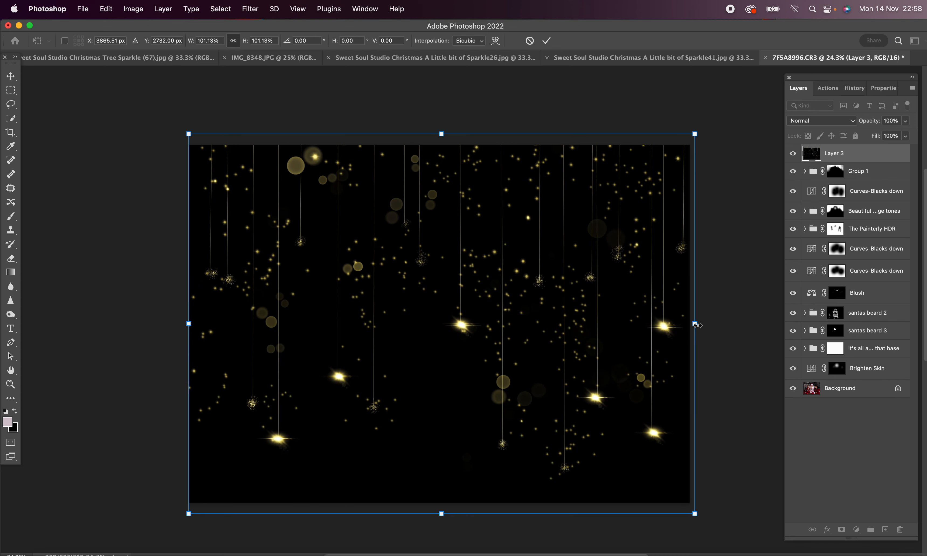
# Step: Set the hanging-lights overlay to Screen blending, add a layer mask and paint it black over Santa and the children
pyautogui.click(845, 126)
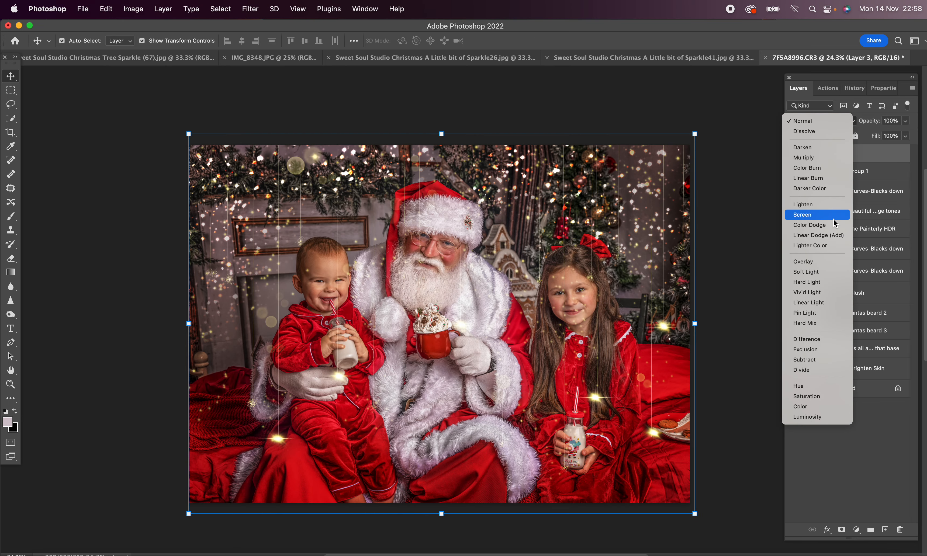
pyautogui.click(828, 213)
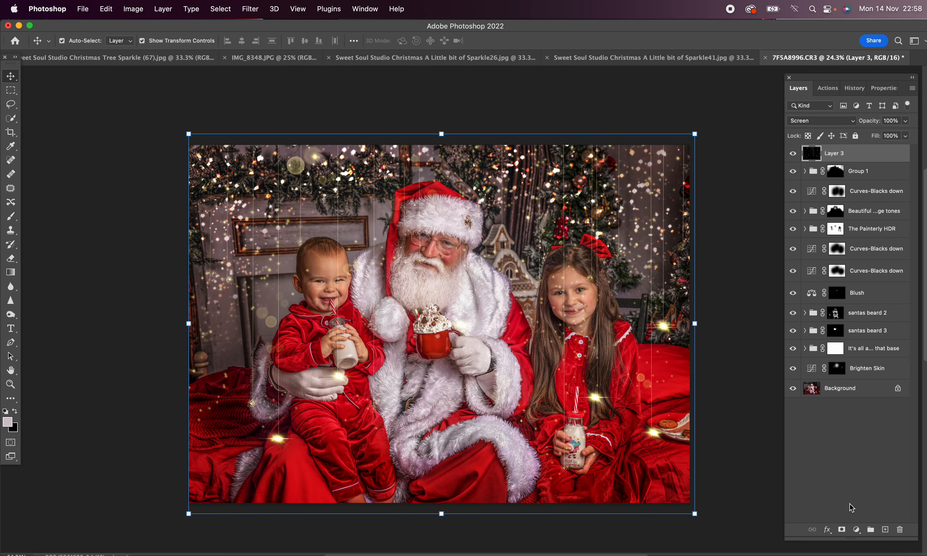
pyautogui.click(842, 529)
pyautogui.press('b')
pyautogui.press('x')
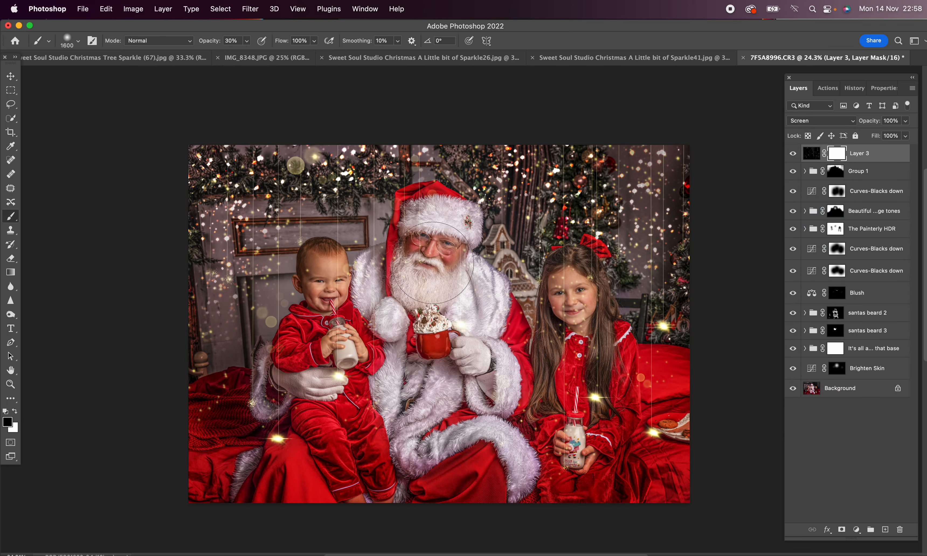
pyautogui.moveTo(432, 263)
pyautogui.mouseDown()
pyautogui.moveTo(417, 210)
pyautogui.moveTo(449, 220)
pyautogui.moveTo(481, 359)
pyautogui.moveTo(552, 404)
pyautogui.moveTo(576, 261)
pyautogui.moveTo(583, 327)
pyautogui.moveTo(605, 388)
pyautogui.moveTo(656, 402)
pyautogui.moveTo(617, 388)
pyautogui.moveTo(554, 437)
pyautogui.moveTo(491, 448)
pyautogui.moveTo(310, 333)
pyautogui.moveTo(325, 276)
pyautogui.moveTo(337, 304)
pyautogui.moveTo(278, 375)
pyautogui.moveTo(275, 413)
pyautogui.moveTo(214, 431)
pyautogui.moveTo(196, 424)
pyautogui.moveTo(210, 413)
pyautogui.moveTo(256, 440)
pyautogui.moveTo(353, 452)
pyautogui.moveTo(378, 315)
pyautogui.moveTo(370, 313)
pyautogui.moveTo(418, 322)
pyautogui.moveTo(415, 277)
pyautogui.moveTo(432, 279)
pyautogui.moveTo(486, 387)
pyautogui.mouseUp()
# Step: Run the It's all about that base action, continue past its message and lower the new group's opacity to 54%
pyautogui.click(826, 88)
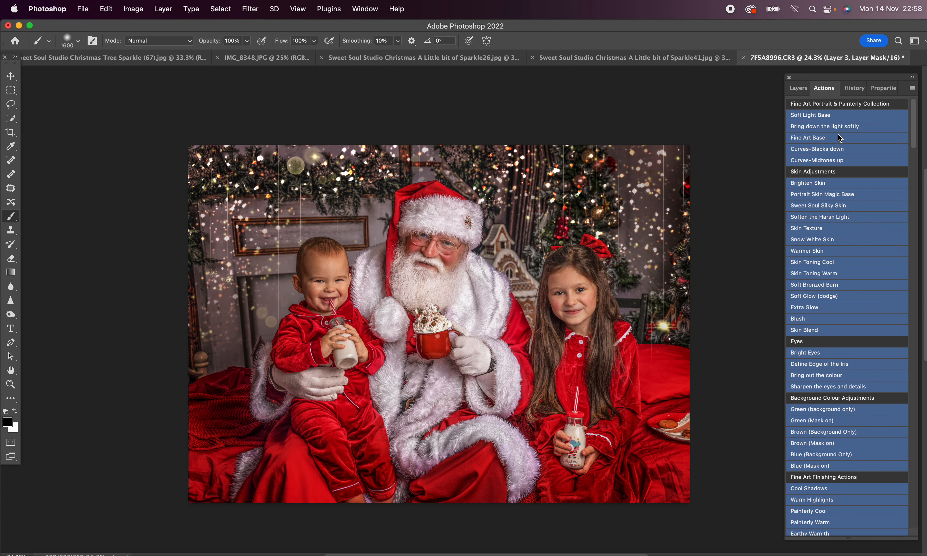
pyautogui.scroll(-15, 869, 389)
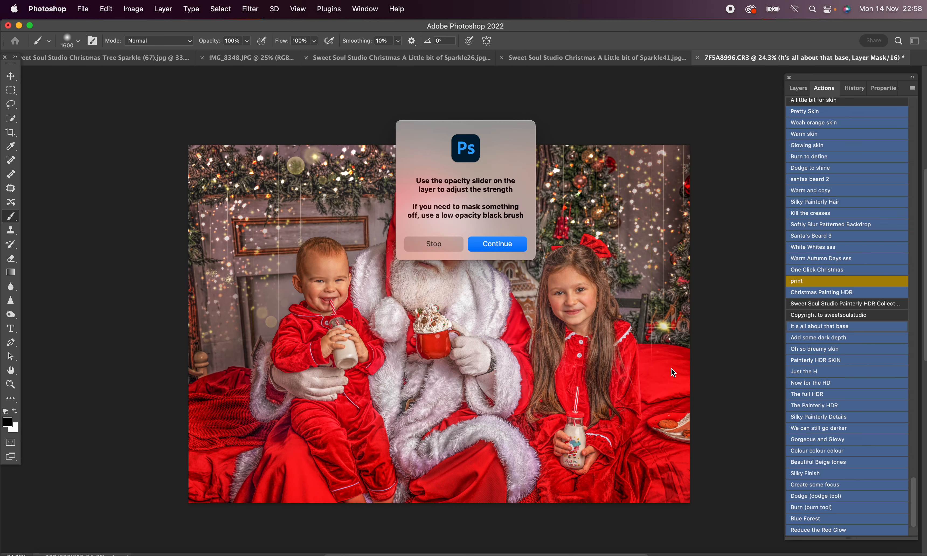
pyautogui.press('Return')
pyautogui.click(798, 88)
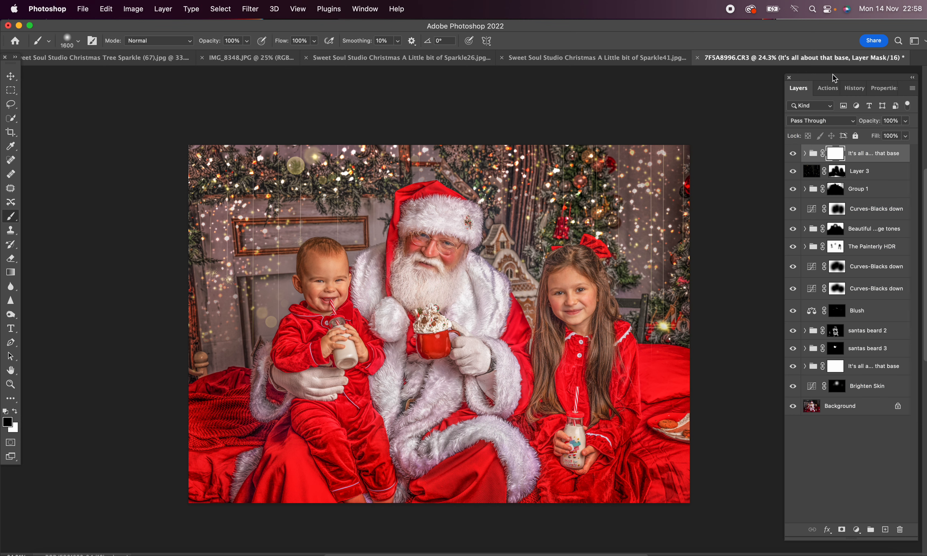
pyautogui.click(905, 120)
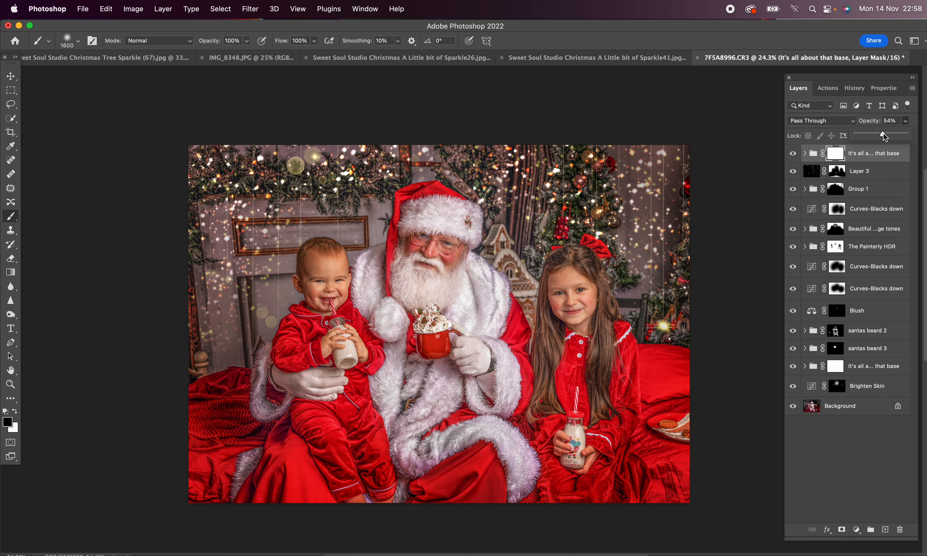
# Step: Mask the top It's all about that base group with a 1600 px black brush at 50% over the subjects and lower group opacity to 42%
pyautogui.click(836, 152)
pyautogui.moveTo(337, 411); pyautogui.dragTo(332, 404)
pyautogui.moveTo(318, 288)
pyautogui.mouseDown()
pyautogui.moveTo(309, 440)
pyautogui.moveTo(417, 449)
pyautogui.moveTo(512, 398)
pyautogui.moveTo(547, 305)
pyautogui.moveTo(576, 334)
pyautogui.moveTo(575, 303)
pyautogui.moveTo(576, 387)
pyautogui.moveTo(554, 409)
pyautogui.moveTo(436, 373)
pyautogui.mouseUp()
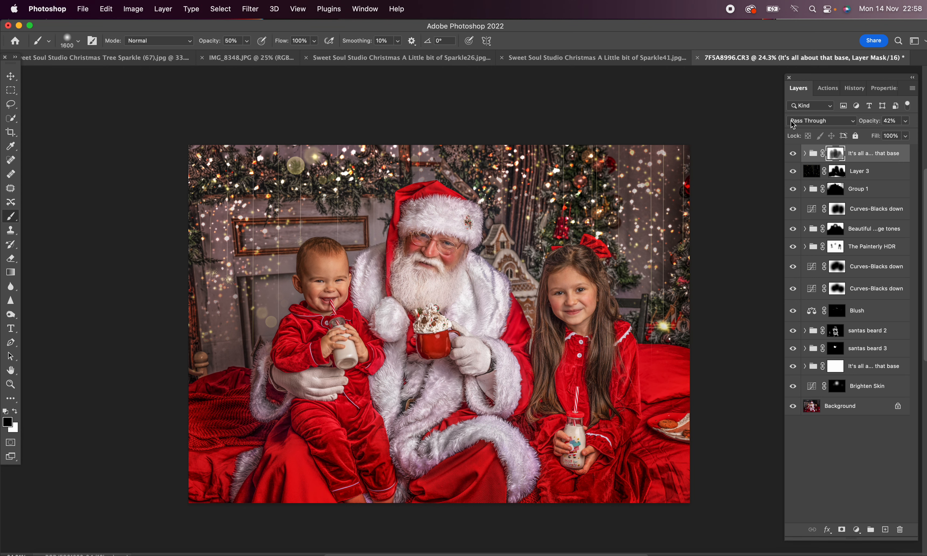
# Step: Run the Silky Finish action, followed by the Blush action, continuing past its message
pyautogui.click(830, 91)
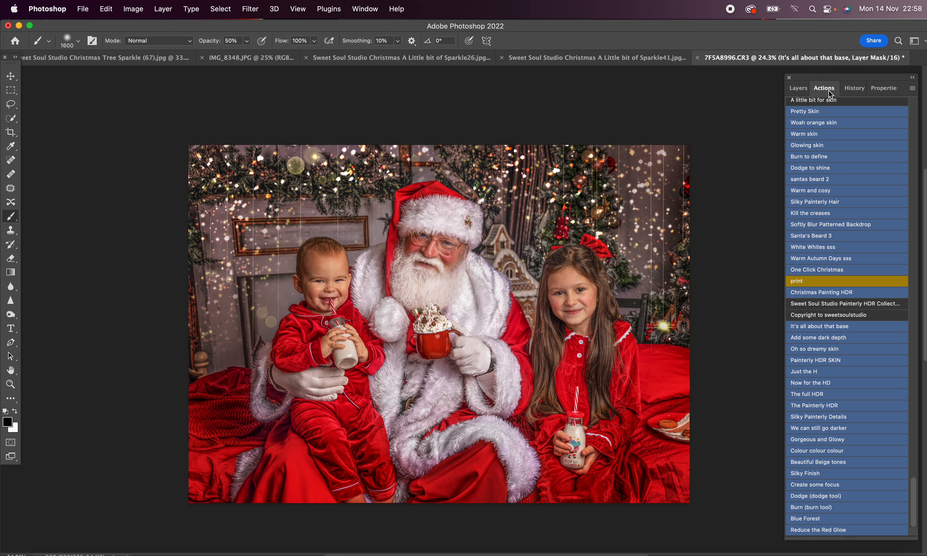
pyautogui.click(824, 477)
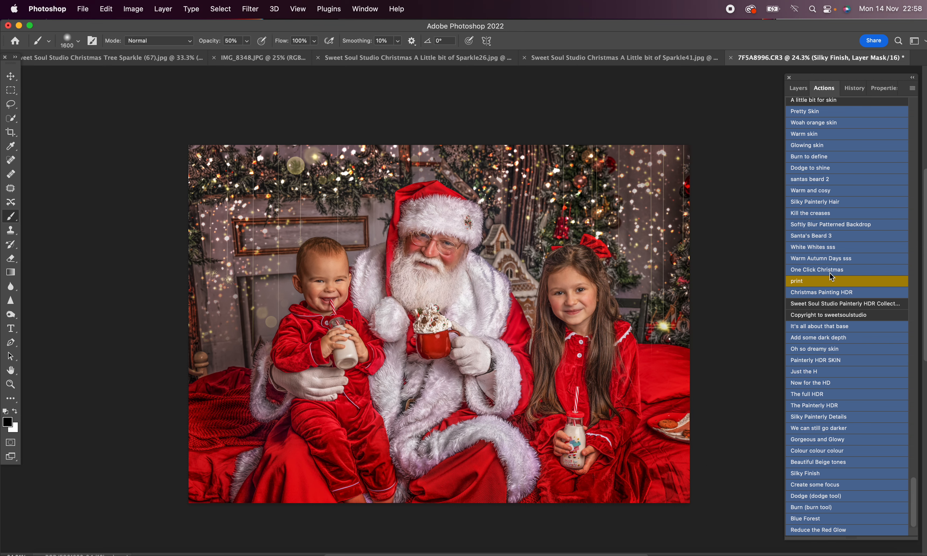
pyautogui.scroll(15, 855, 357)
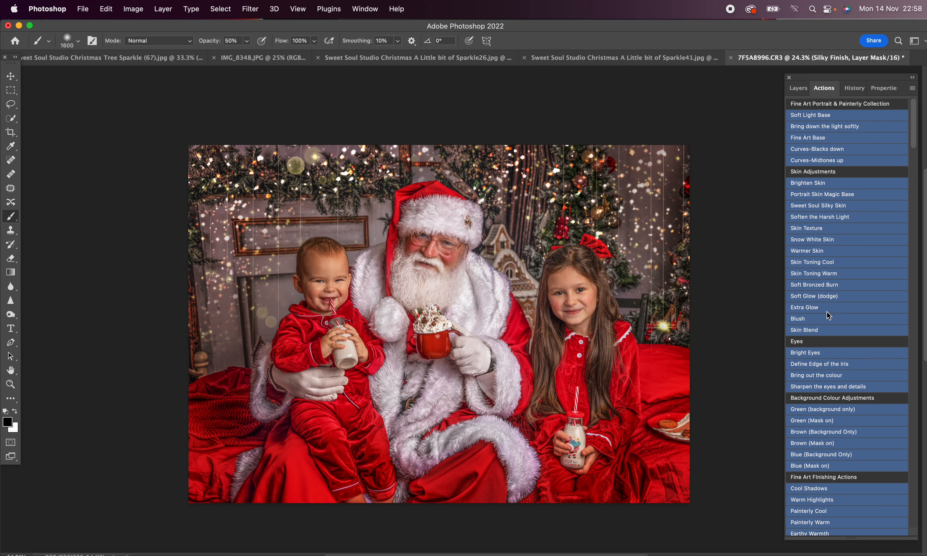
pyautogui.click(827, 319)
pyautogui.click(499, 218)
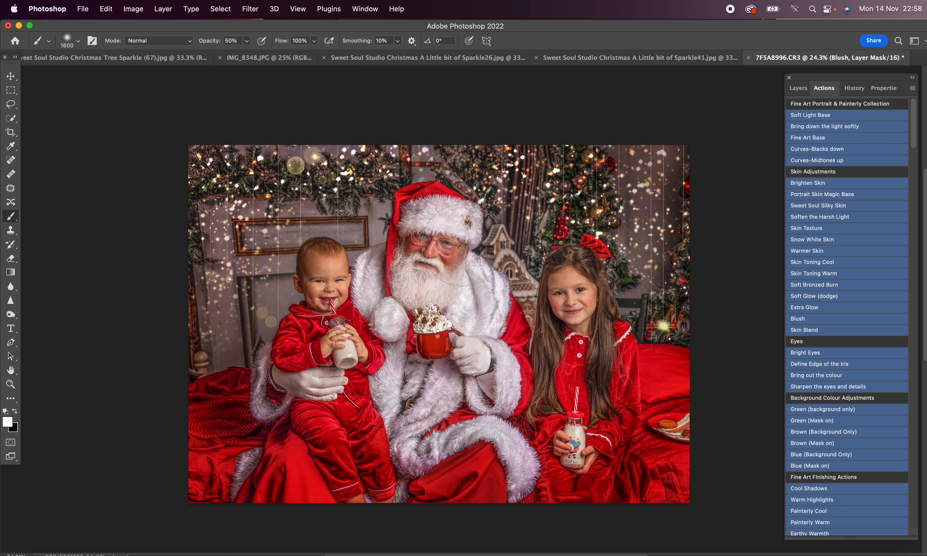
# Step: Paint blush onto the cheeks on the new Blush mask with a 250 px white brush at 40% opacity
pyautogui.press('[')
pyautogui.press('[')
pyautogui.press('[')
pyautogui.press('[')
pyautogui.press('[')
pyautogui.press('[')
pyautogui.press('[')
pyautogui.press('[')
pyautogui.scroll(-10, 758, 386)
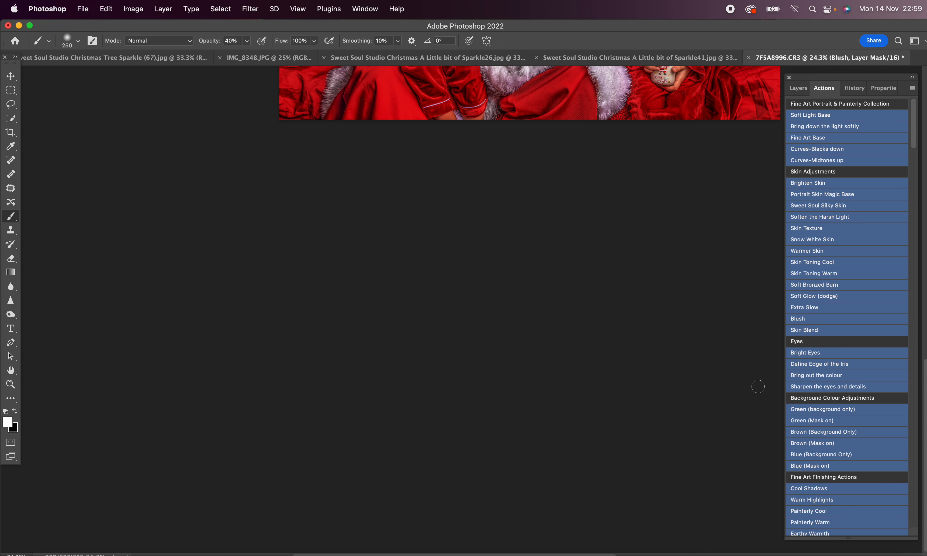
pyautogui.scroll(9, 758, 386)
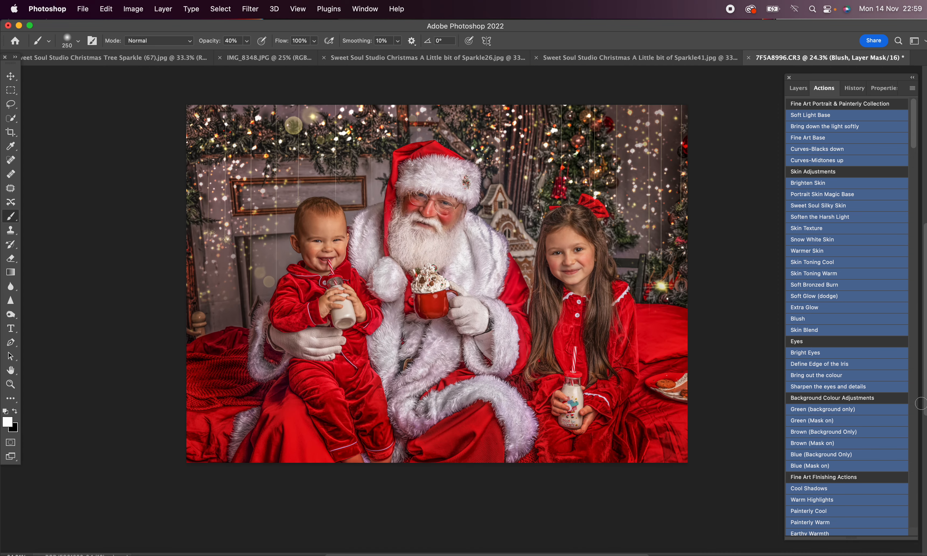
pyautogui.scroll(-10, 921, 403)
pyautogui.scroll(9, 666, 310)
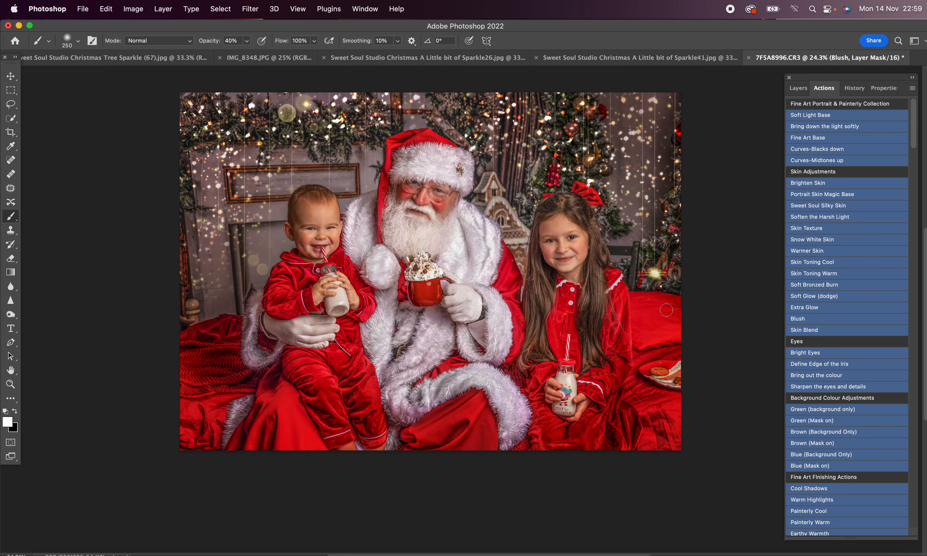
# Step: Run the Colour colour colour action and continue past its message
pyautogui.scroll(-15, 857, 358)
pyautogui.scroll(-10, 858, 358)
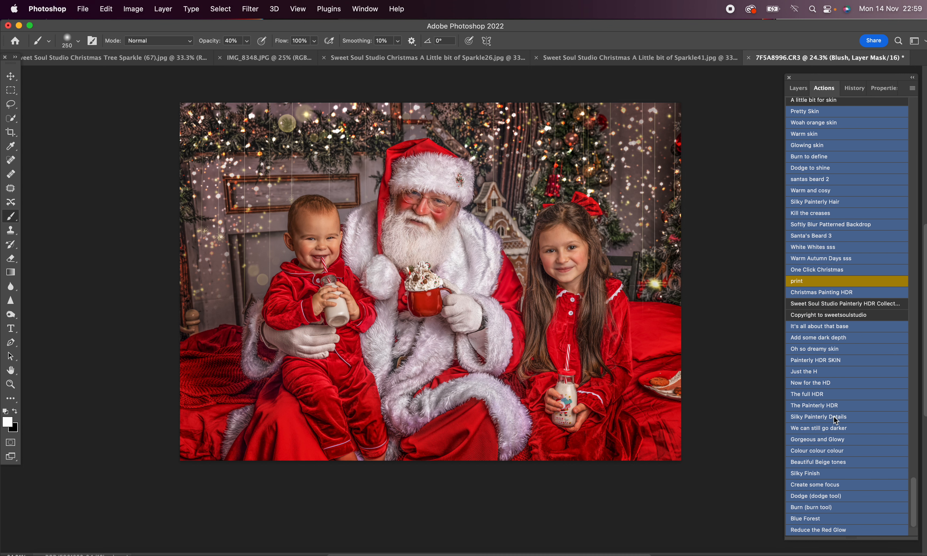
pyautogui.click(835, 453)
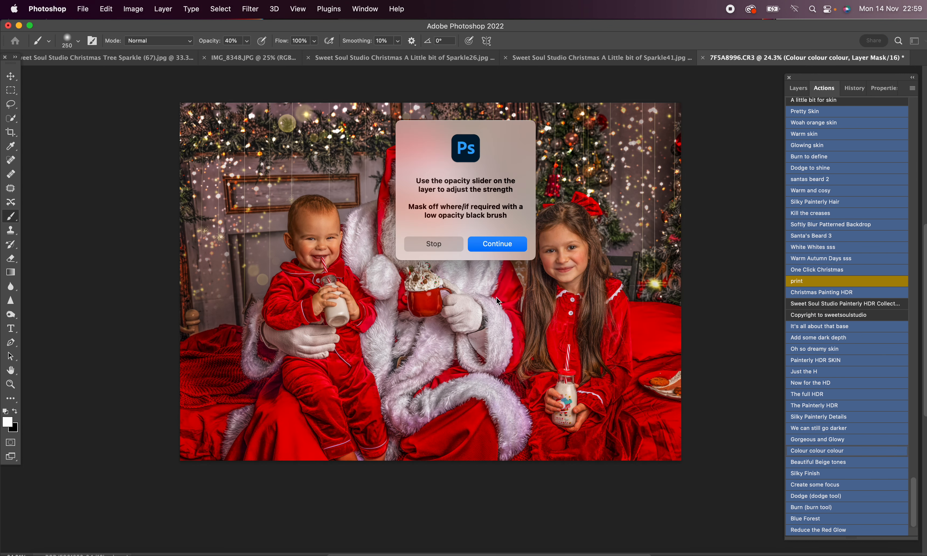
pyautogui.press('Return')
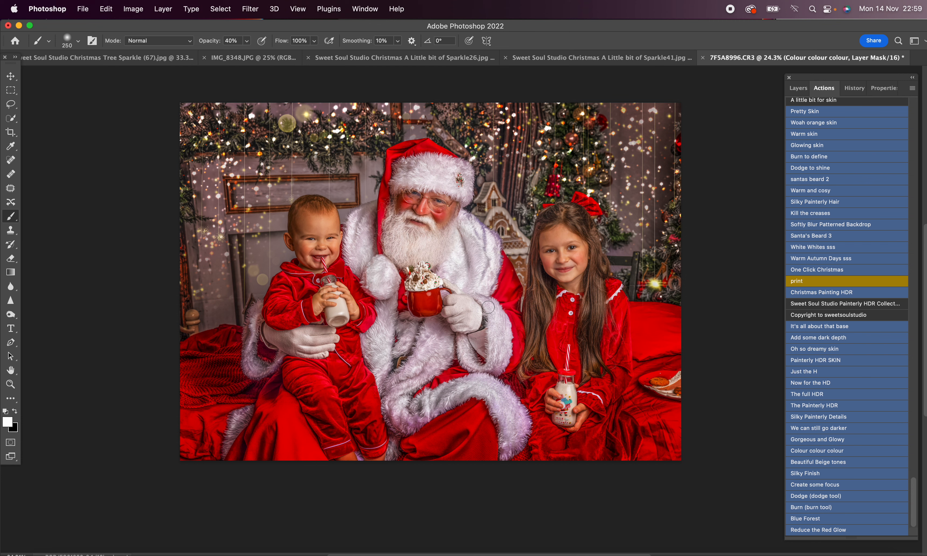
# Step: Mask the Colour colour colour effect off the three faces with an 1100 px black brush at 100% opacity
pyautogui.press(']')
pyautogui.press(']')
pyautogui.press(']')
pyautogui.press(']')
pyautogui.press(']')
pyautogui.press(']')
pyautogui.press(']')
pyautogui.press(']')
pyautogui.press(']')
pyautogui.press('x')
pyautogui.press('0')
pyautogui.click(798, 88)
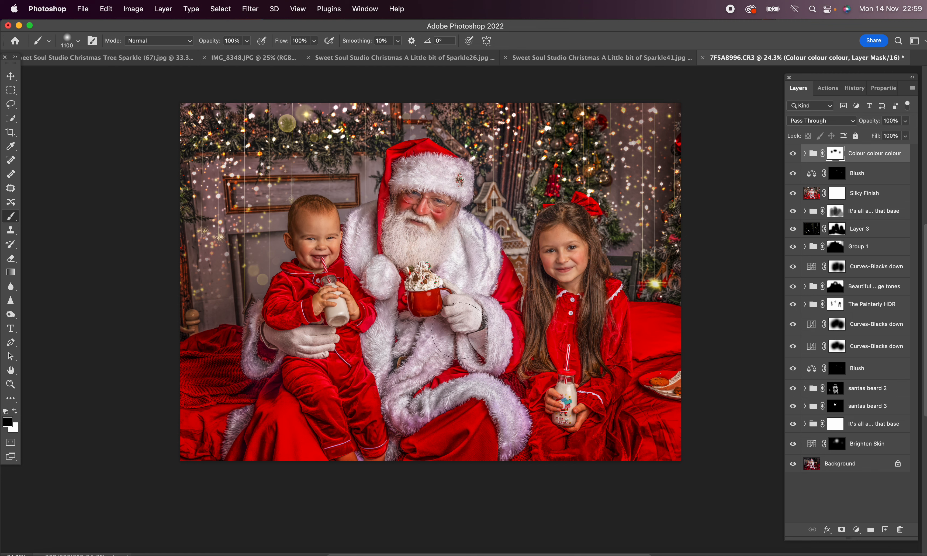
# Step: Soften the Colour colour colour effect over the lower part of the portrait with a 2600 px black brush at 40% opacity
pyautogui.press(']')
pyautogui.press(']')
pyautogui.press(']')
pyautogui.press(']')
pyautogui.press(']')
pyautogui.press(']')
pyautogui.press(']')
pyautogui.press(']')
pyautogui.press(']')
pyautogui.press(']')
pyautogui.press(']')
pyautogui.press(']')
pyautogui.press(']')
pyautogui.press(']')
pyautogui.press(']')
pyautogui.moveTo(619, 433)
pyautogui.mouseDown()
pyautogui.moveTo(526, 420)
pyautogui.moveTo(471, 394)
pyautogui.moveTo(422, 390)
pyautogui.mouseUp()
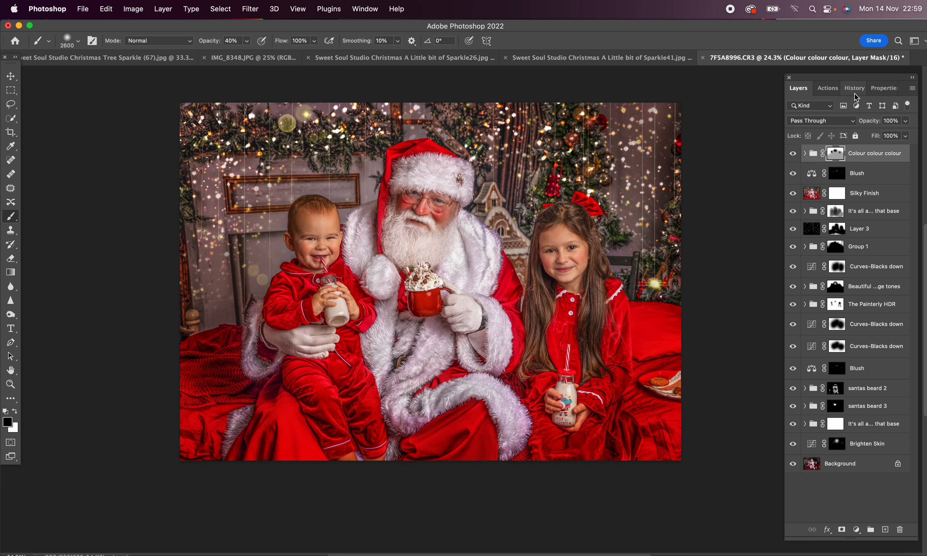
# Step: Run the Gorgeous and Glowy action and continue past its message
pyautogui.click(829, 89)
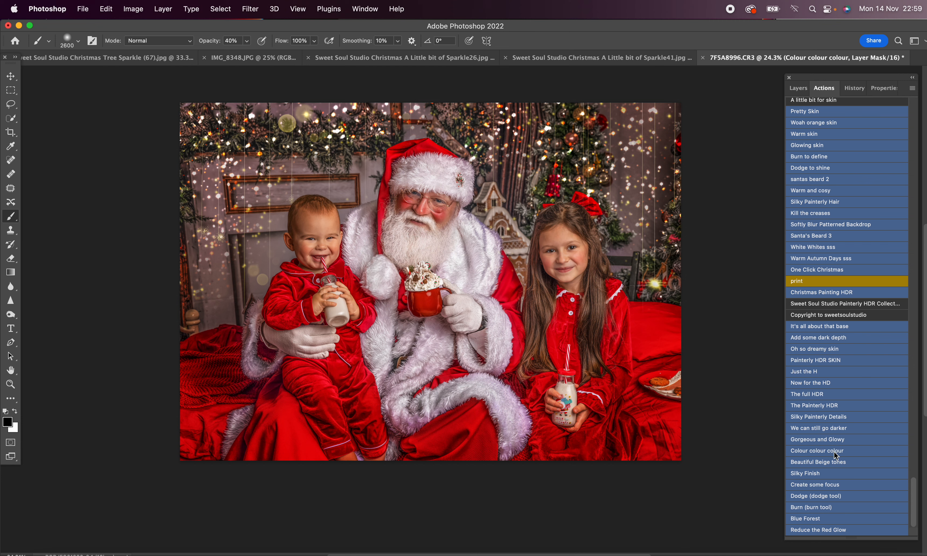
pyautogui.click(836, 438)
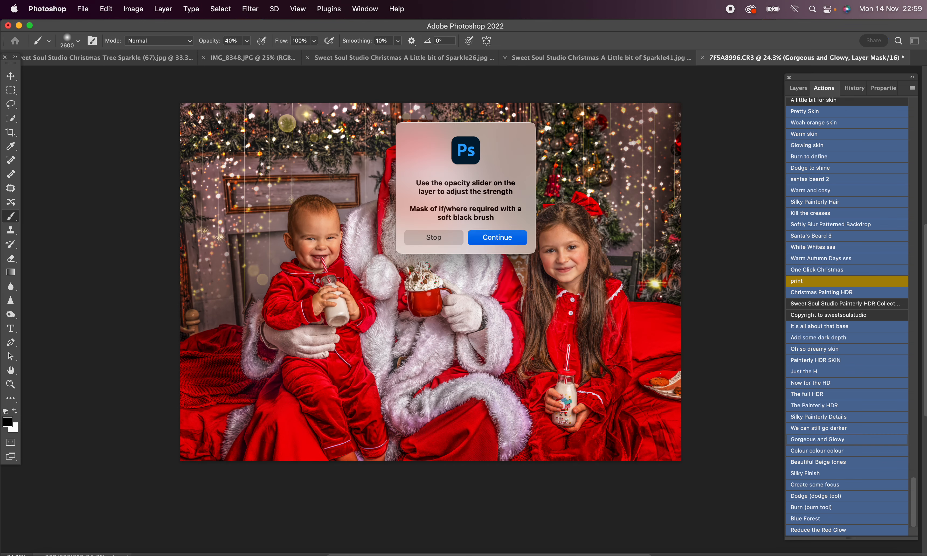
pyautogui.press('Return')
# Step: Paint the Gorgeous and Glowy effect in on its layer mask with a 3600 px white brush at 100% opacity
pyautogui.press('x')
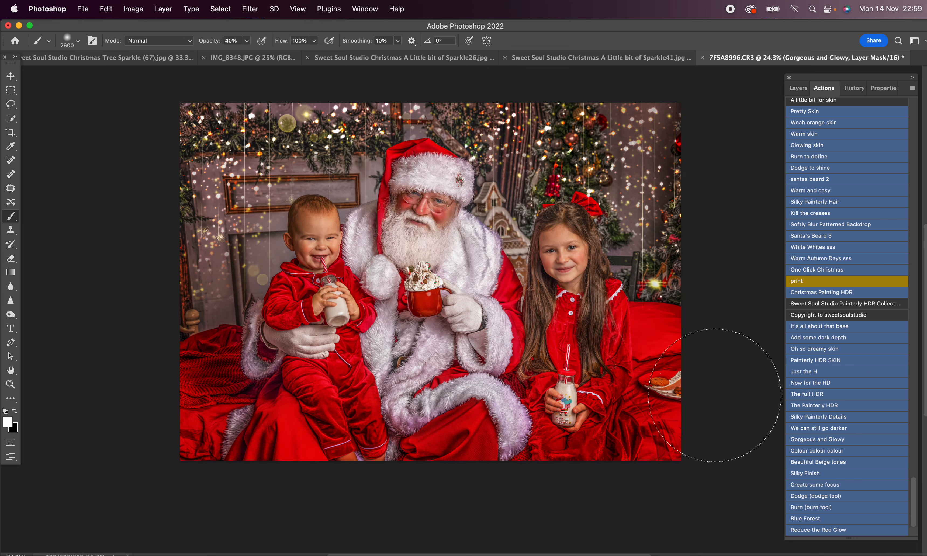
pyautogui.press(']')
pyautogui.press(']')
pyautogui.press(']')
pyautogui.press(']')
pyautogui.press(']')
pyautogui.press(']')
pyautogui.press(']')
pyautogui.press(']')
pyautogui.press(']')
pyautogui.press(']')
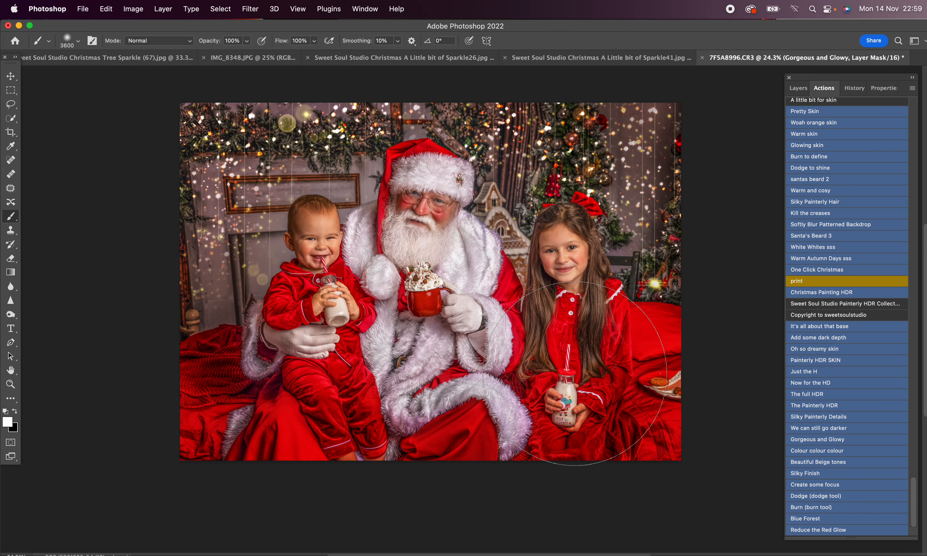
# Step: Run the Silky Painterly Details action, continue past its message and set the brush size to 412 px
pyautogui.click(841, 419)
pyautogui.click(514, 241)
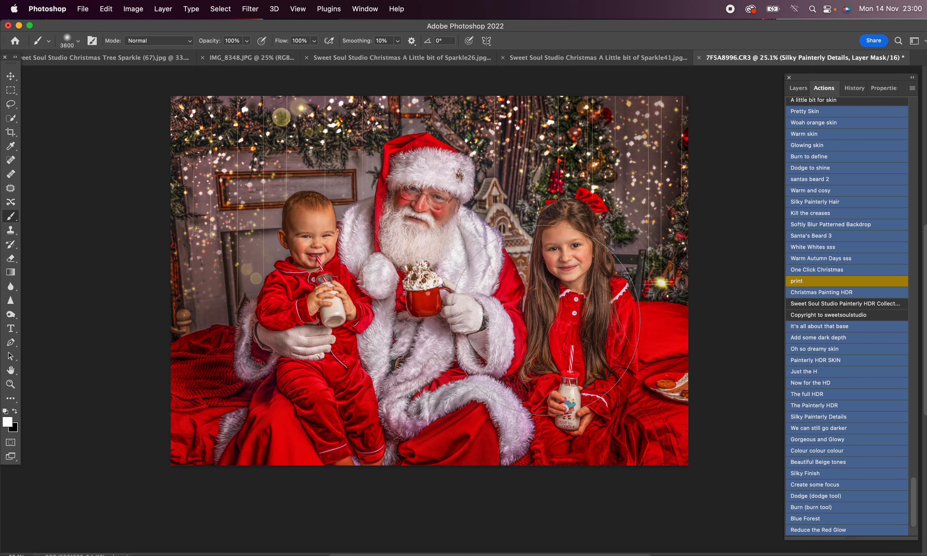
pyautogui.rightClick(545, 321)
pyautogui.moveTo(669, 346); pyautogui.dragTo(661, 346)
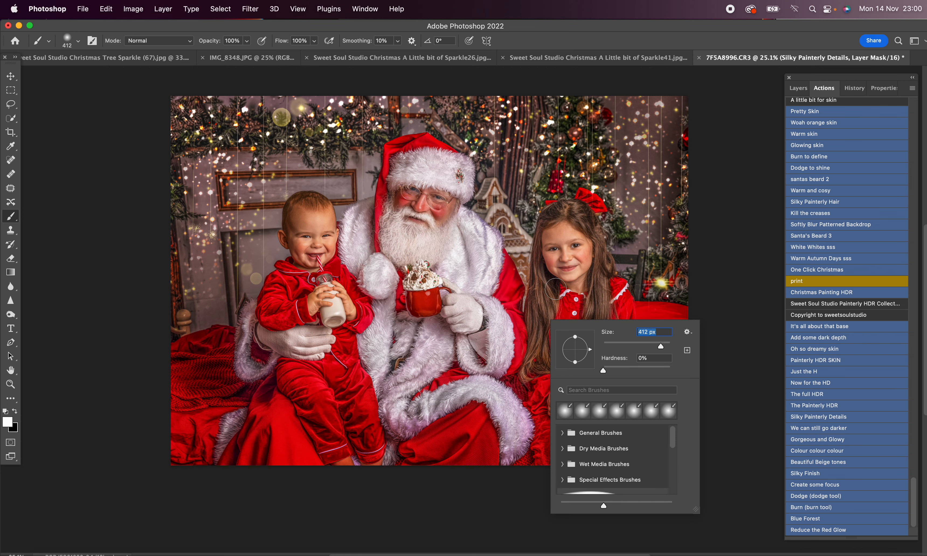
pyautogui.click(549, 288)
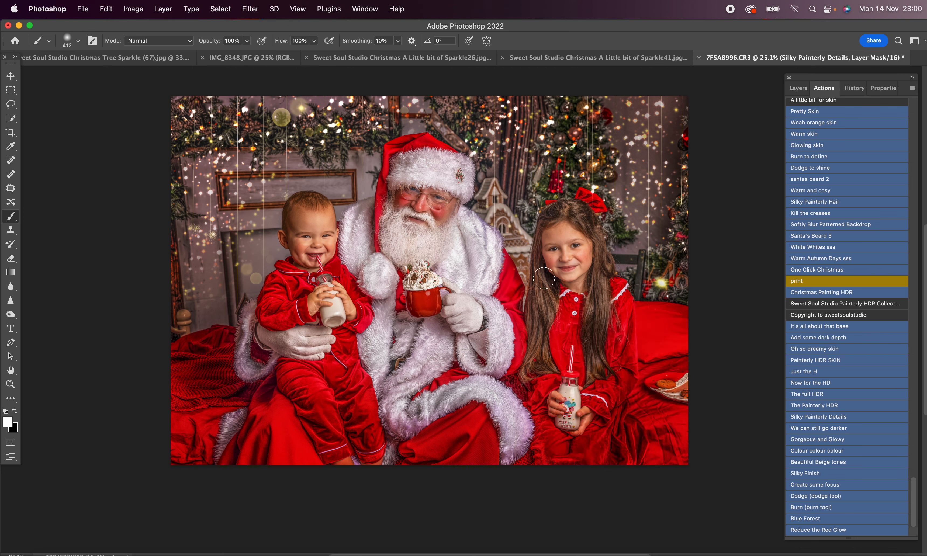
# Step: Paint on the Silky Painterly Details mask with the white brush at 100% opacity, varying its size up to 1100 px
pyautogui.press(']')
pyautogui.press(']')
pyautogui.press(']')
pyautogui.press(']')
pyautogui.press('[')
pyautogui.press('[')
pyautogui.press('[')
pyautogui.press('[')
pyautogui.press('[')
pyautogui.press('[')
pyautogui.press(']')
pyautogui.press(']')
pyautogui.press(']')
pyautogui.press(']')
pyautogui.press(']')
pyautogui.press(']')
pyautogui.press(']')
pyautogui.press(']')
pyautogui.press(']')
# Step: Flatten the image and save a history snapshot of the flattened edit
pyautogui.click(158, 4)
pyautogui.click(184, 416)
pyautogui.click(854, 87)
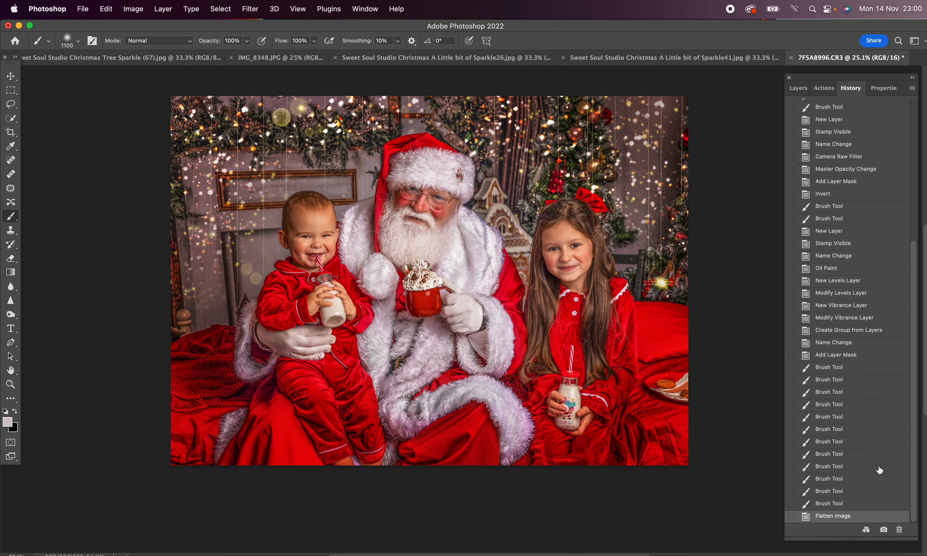
pyautogui.click(884, 531)
# Step: Compare the original 7F5A8996.CR3 state with the edited snapshot, ending on the snapshot
pyautogui.click(831, 109)
pyautogui.click(834, 124)
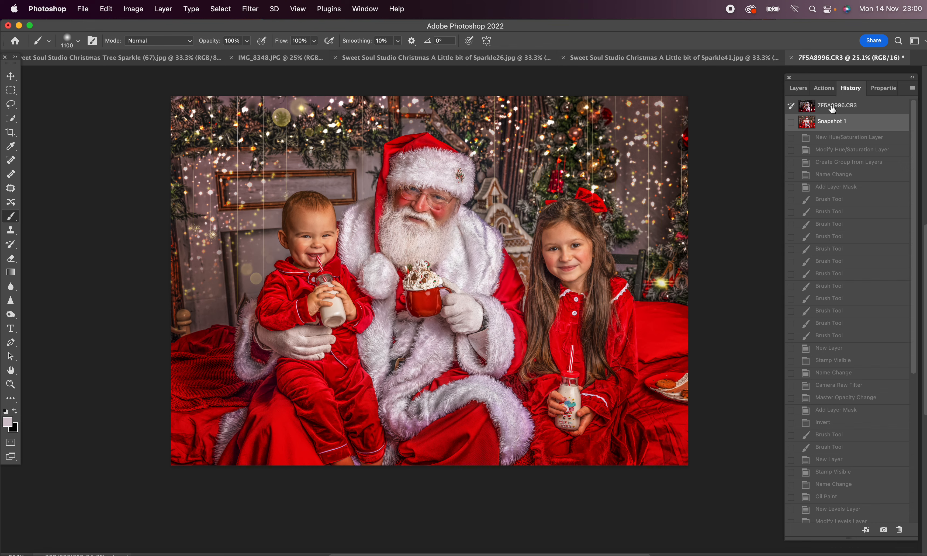
pyautogui.click(833, 109)
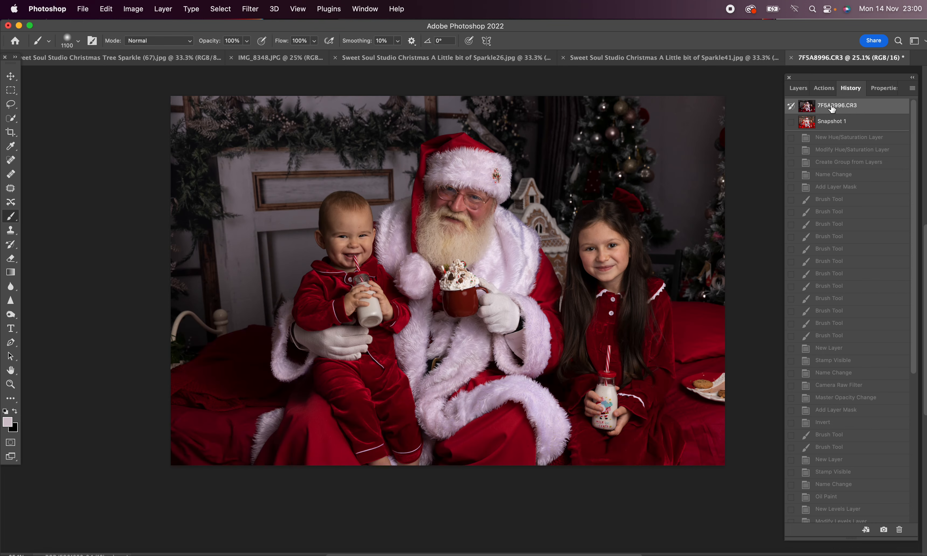
pyautogui.click(833, 127)
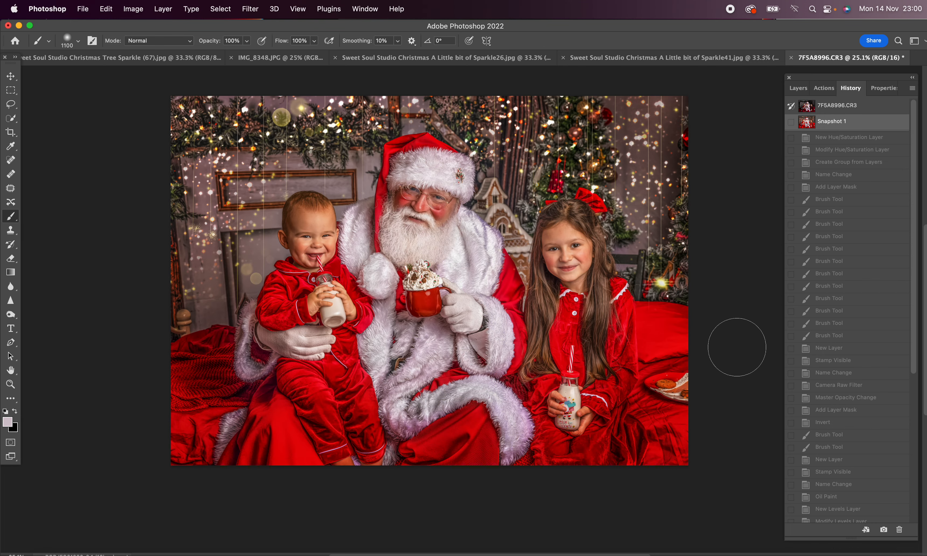
pyautogui.click(873, 110)
pyautogui.click(870, 122)
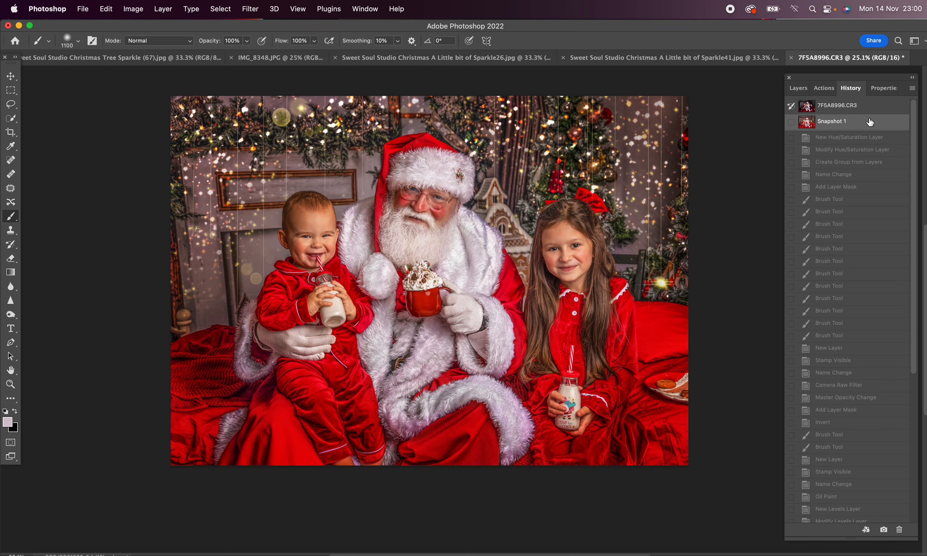